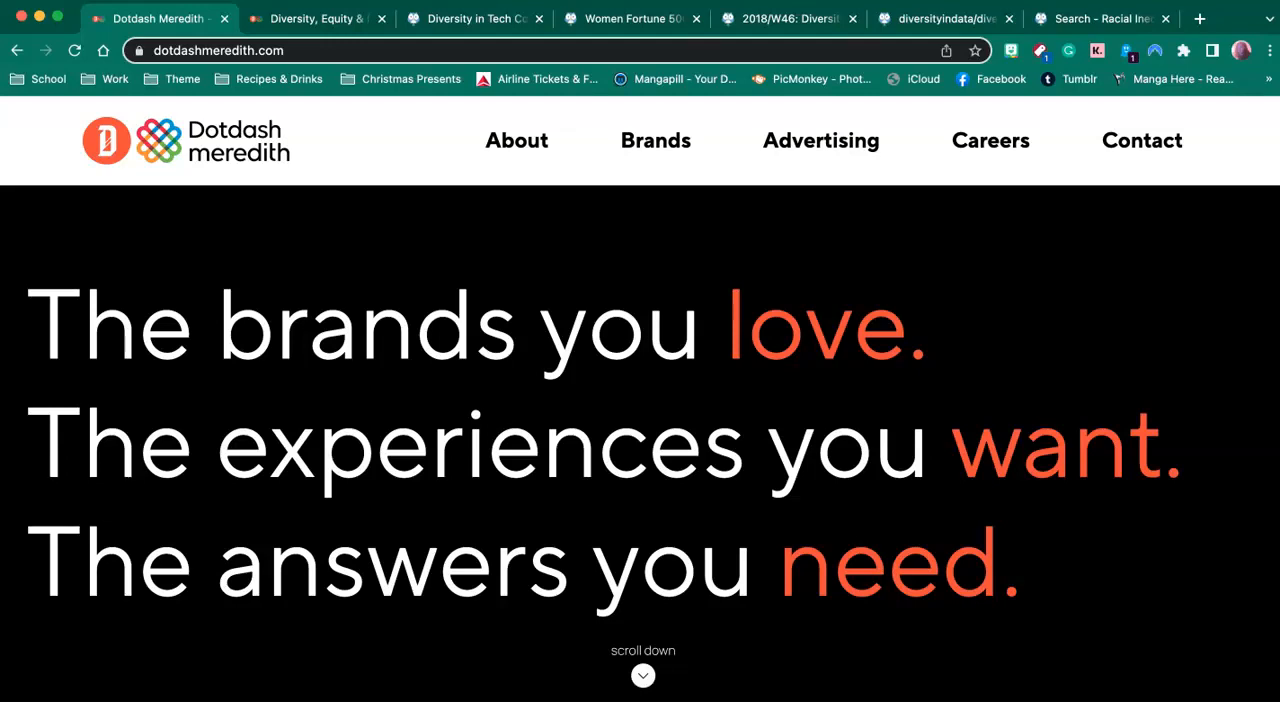
# - View the Dotdash Meredith diversity pledges page and the data.world datasets on tech diversity, women Fortune 500 CEOs and racial inequality in HR
pyautogui.click(307, 20)
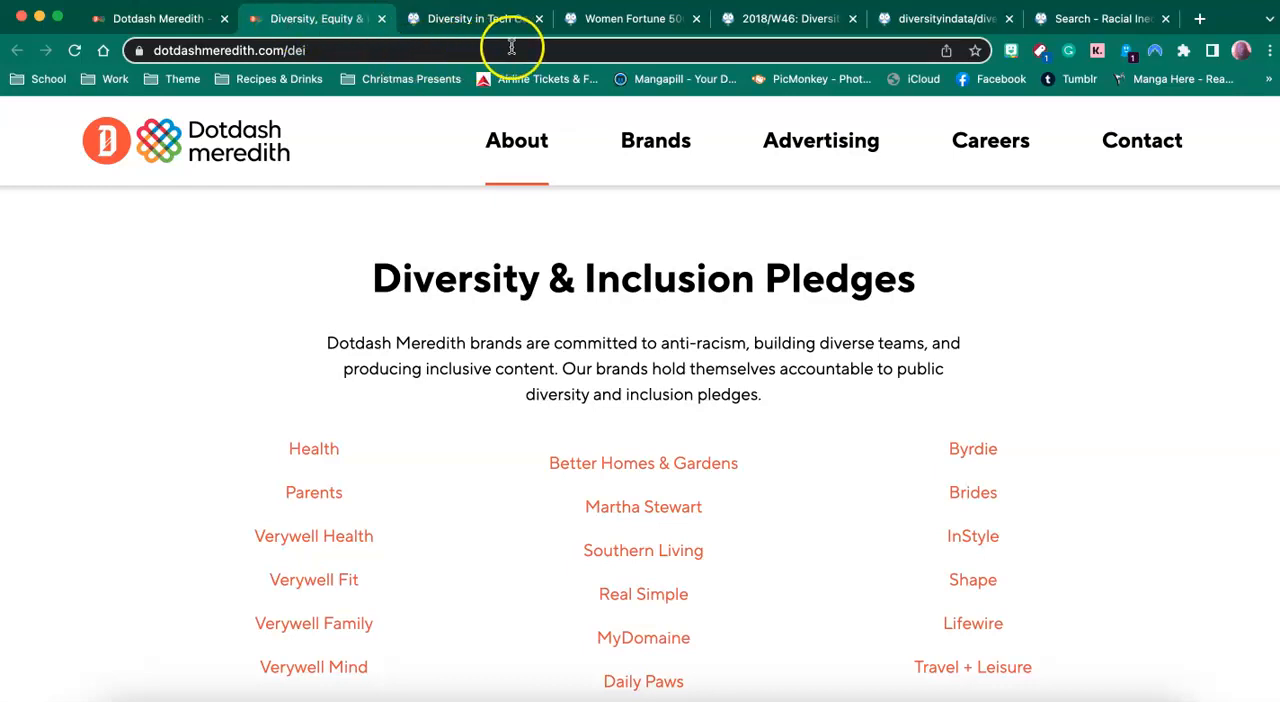
pyautogui.click(459, 24)
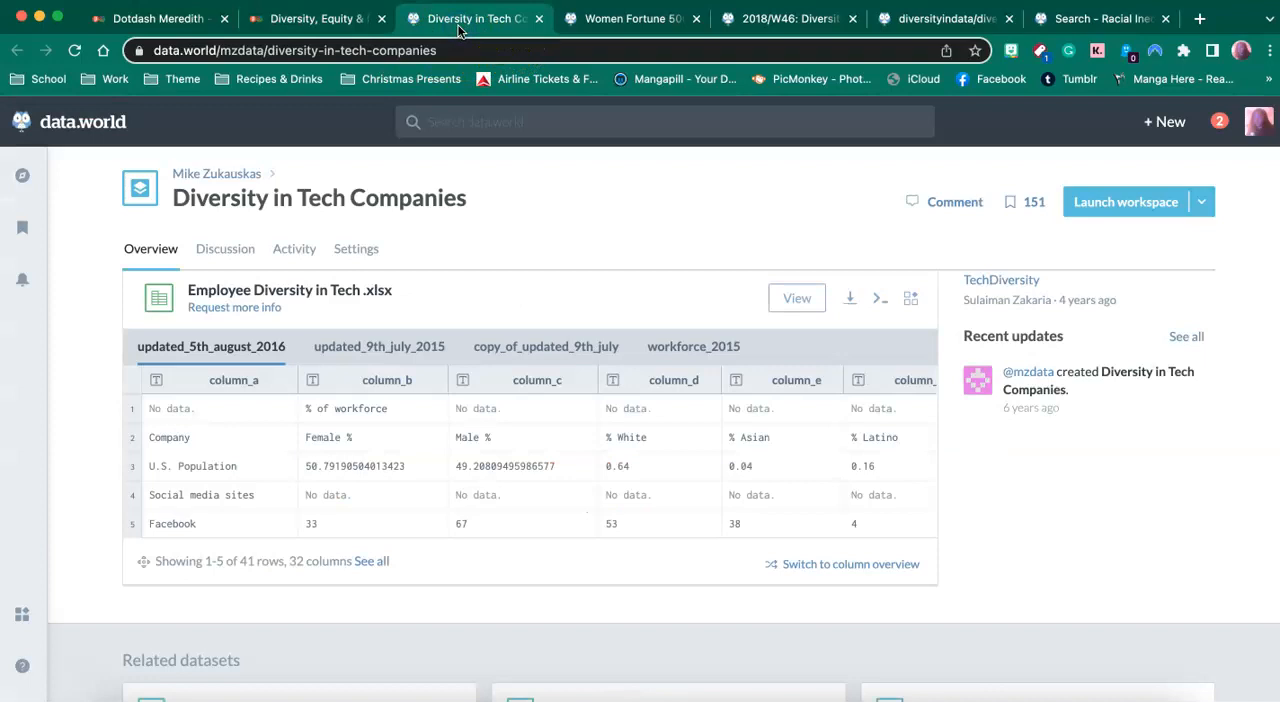
pyautogui.click(612, 24)
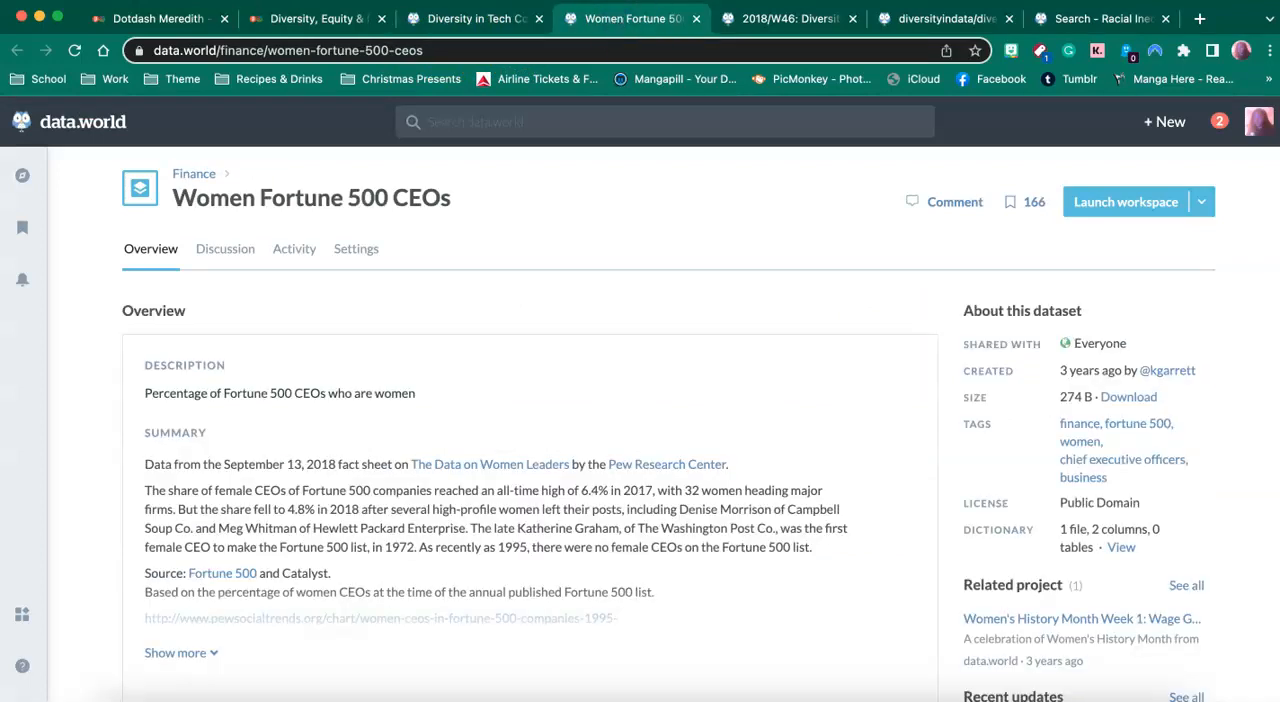
pyautogui.click(906, 24)
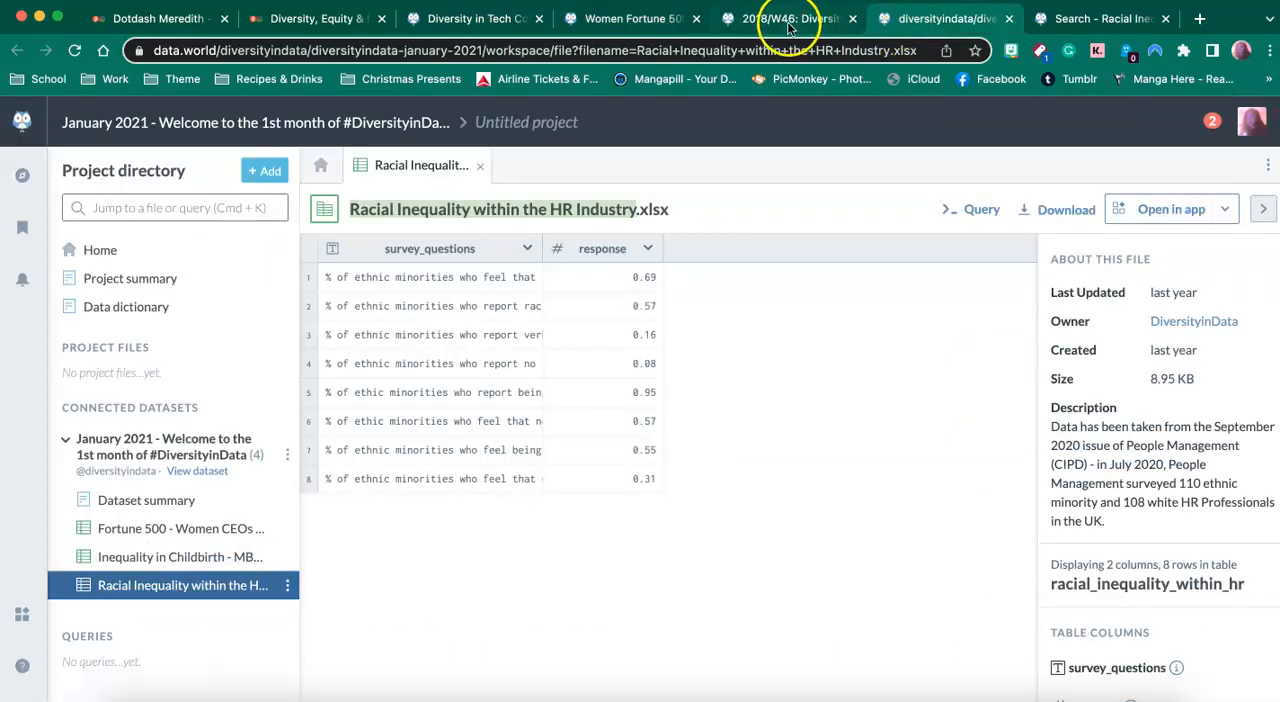
# - Switch to Tableau and examine the Percentage of Race worksheet's bars for each state, going back up to Alabama
pyautogui.click(40, 16)
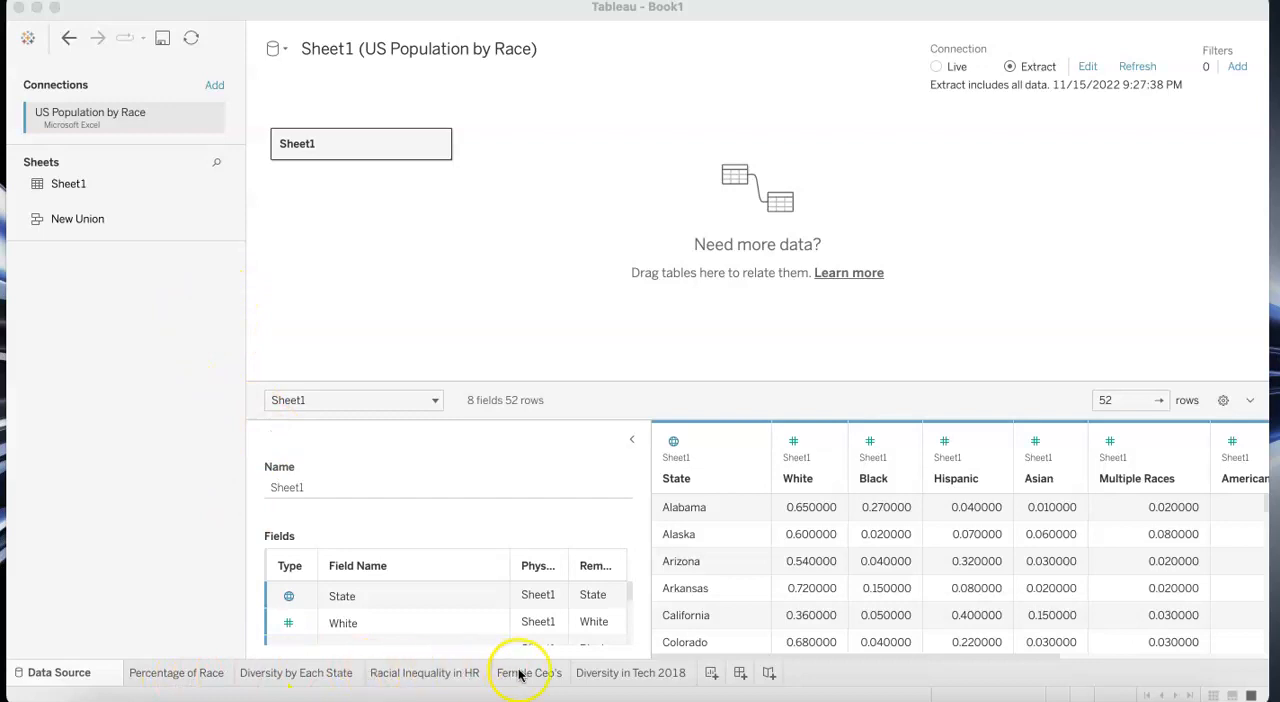
pyautogui.click(168, 675)
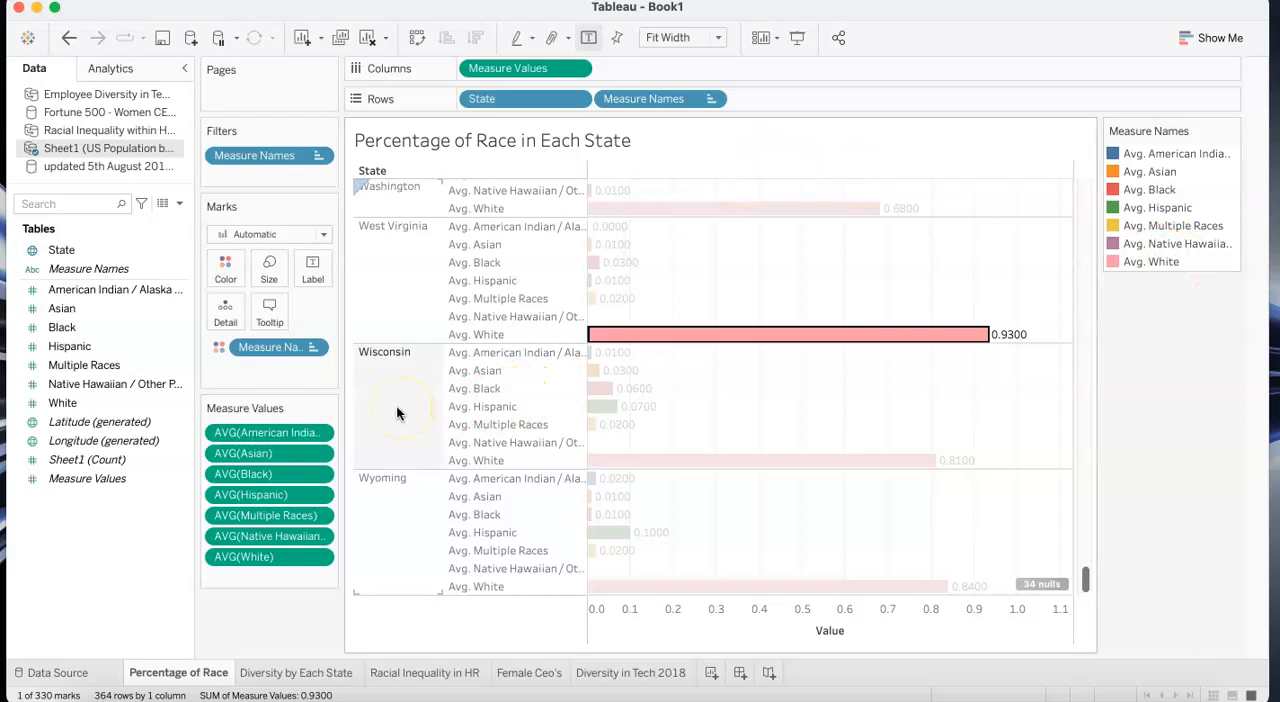
pyautogui.moveTo(228, 430); pyautogui.dragTo(233, 458)
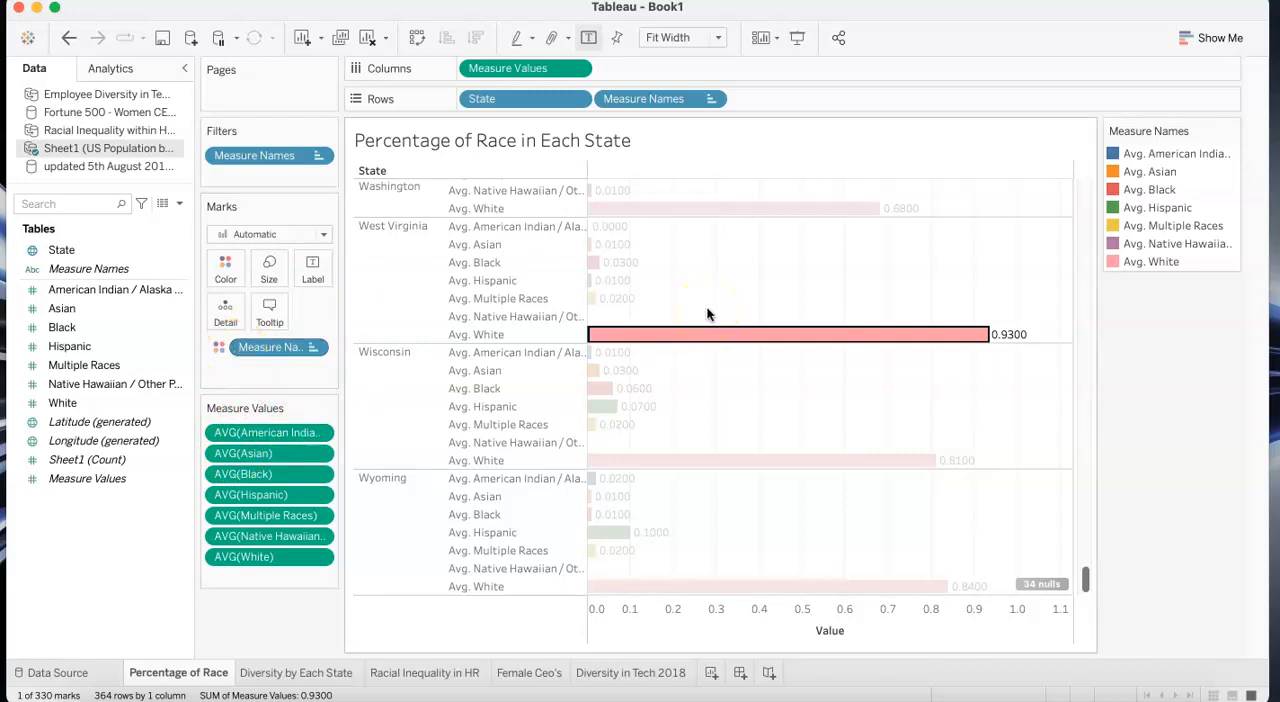
pyautogui.scroll(20, 707, 315)
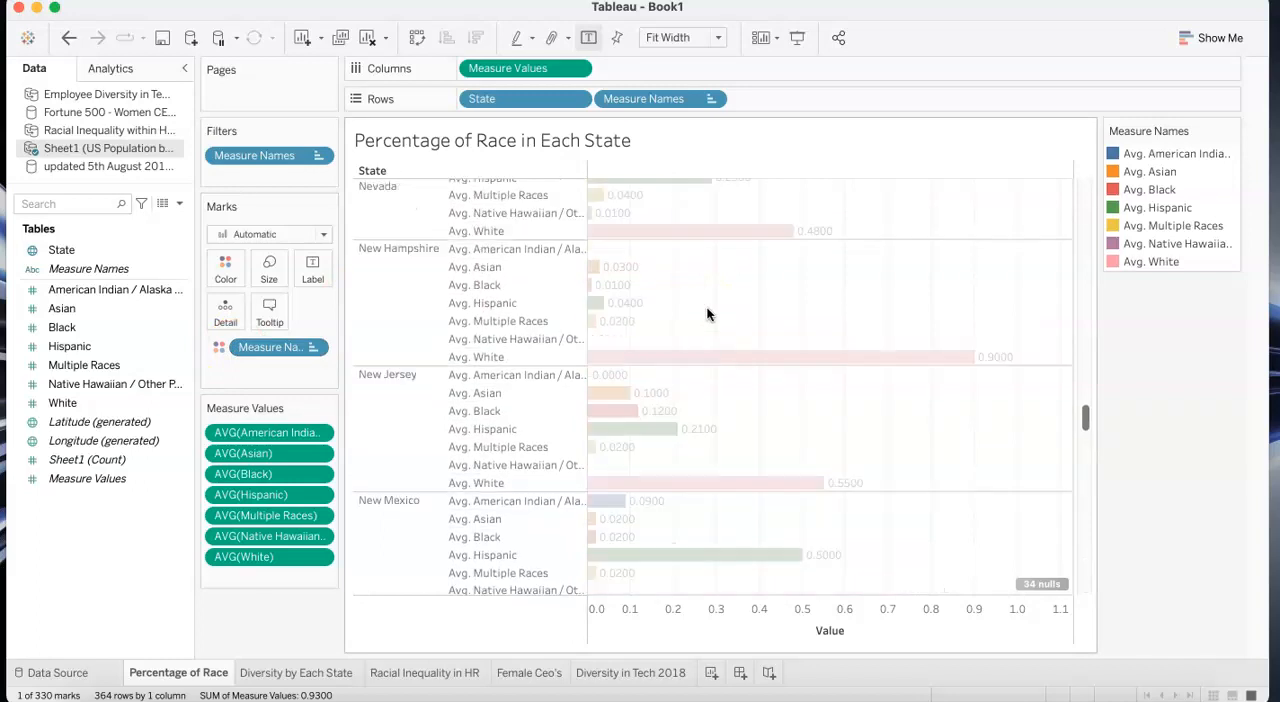
pyautogui.scroll(15, 707, 315)
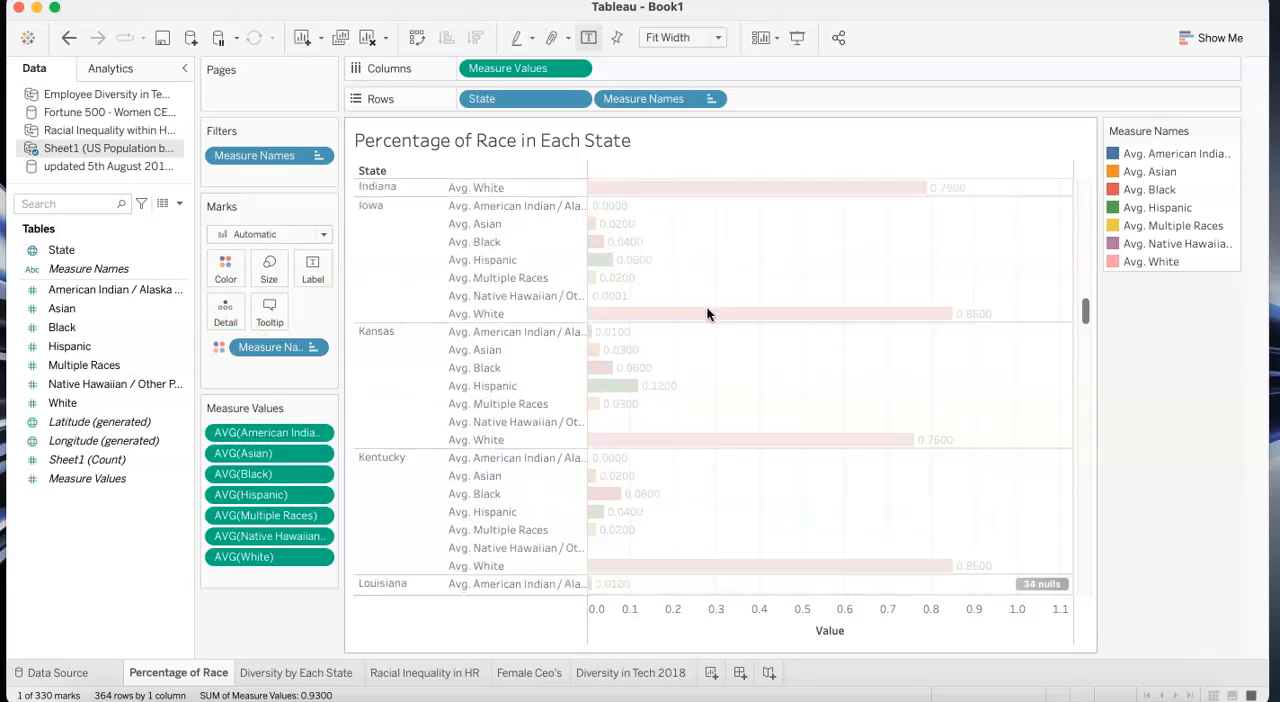
pyautogui.scroll(3, 707, 315)
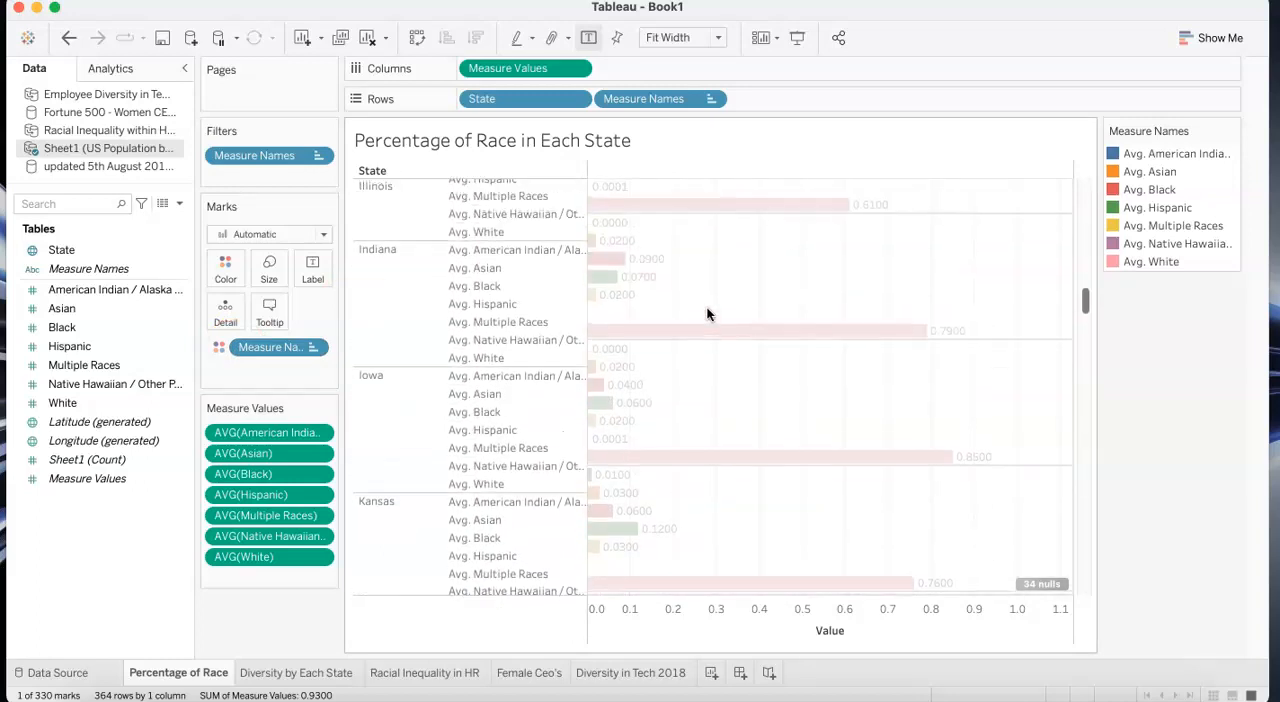
pyautogui.scroll(10, 707, 315)
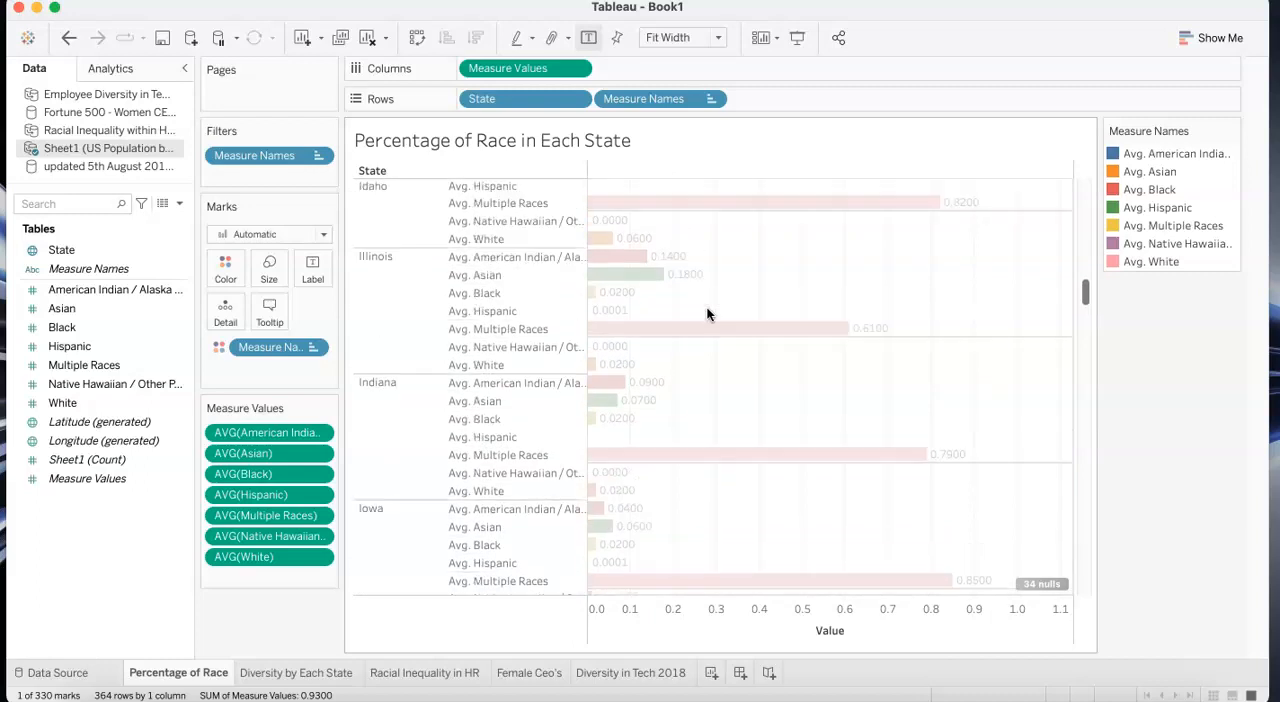
pyautogui.scroll(12, 707, 315)
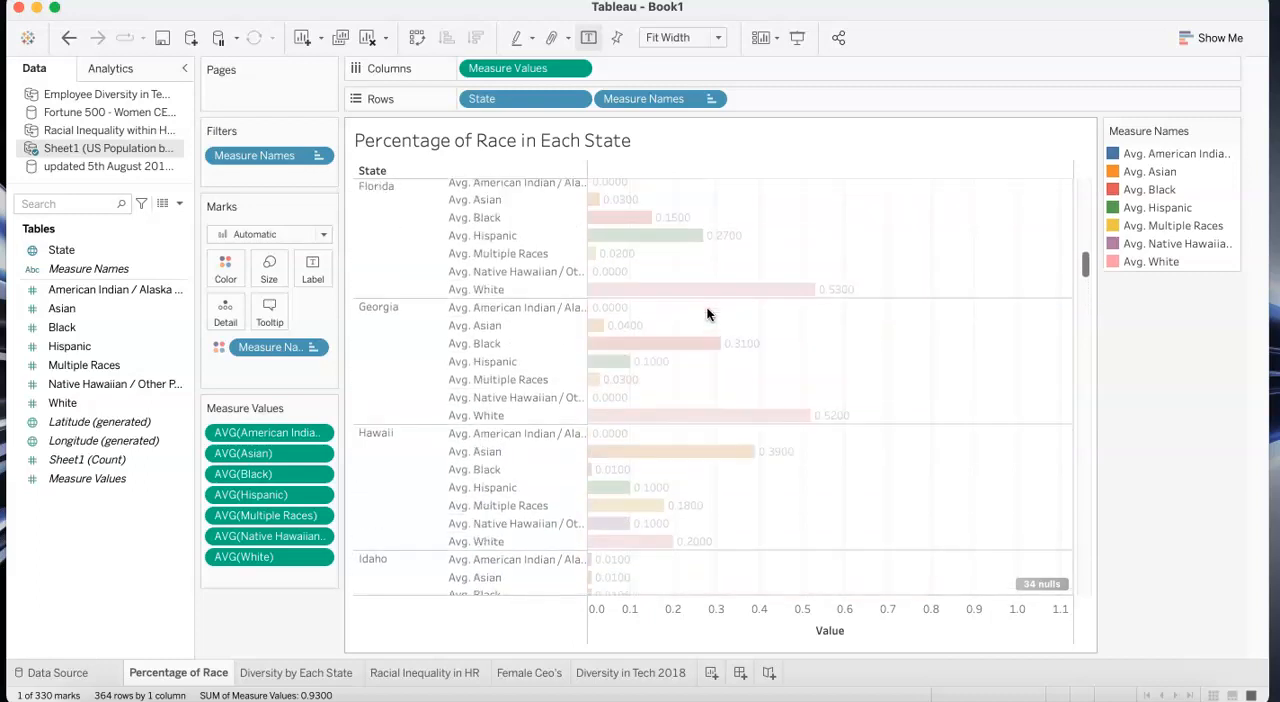
pyautogui.scroll(6, 707, 315)
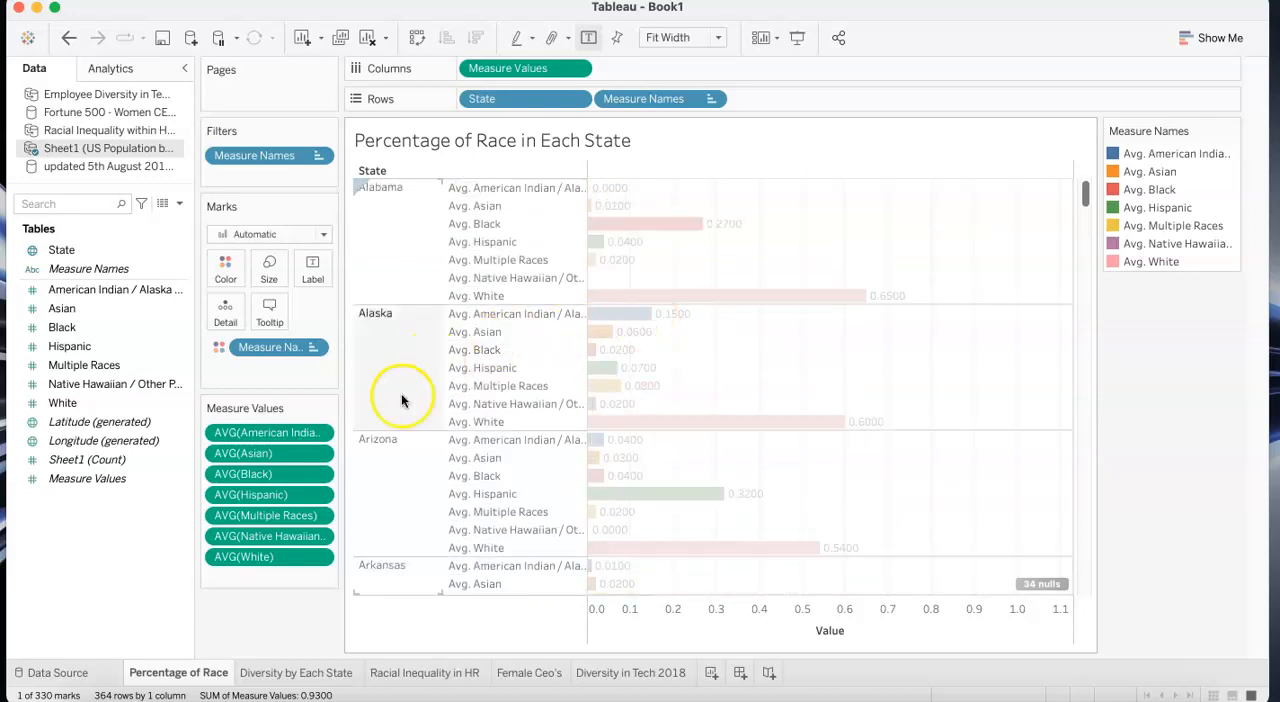
# - Open the Diversity by Each State map and inspect the race averages for individual states, including Missouri, New York, Texas and Illinois
pyautogui.click(270, 677)
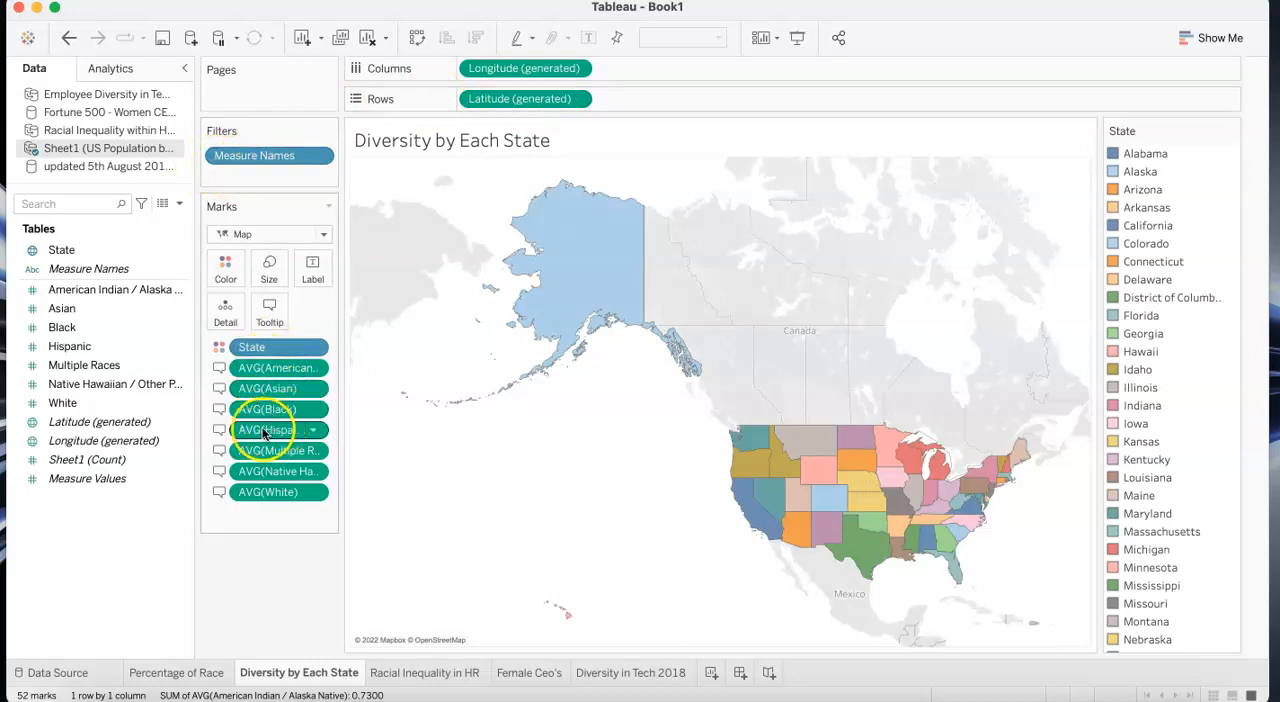
pyautogui.moveTo(588, 286)
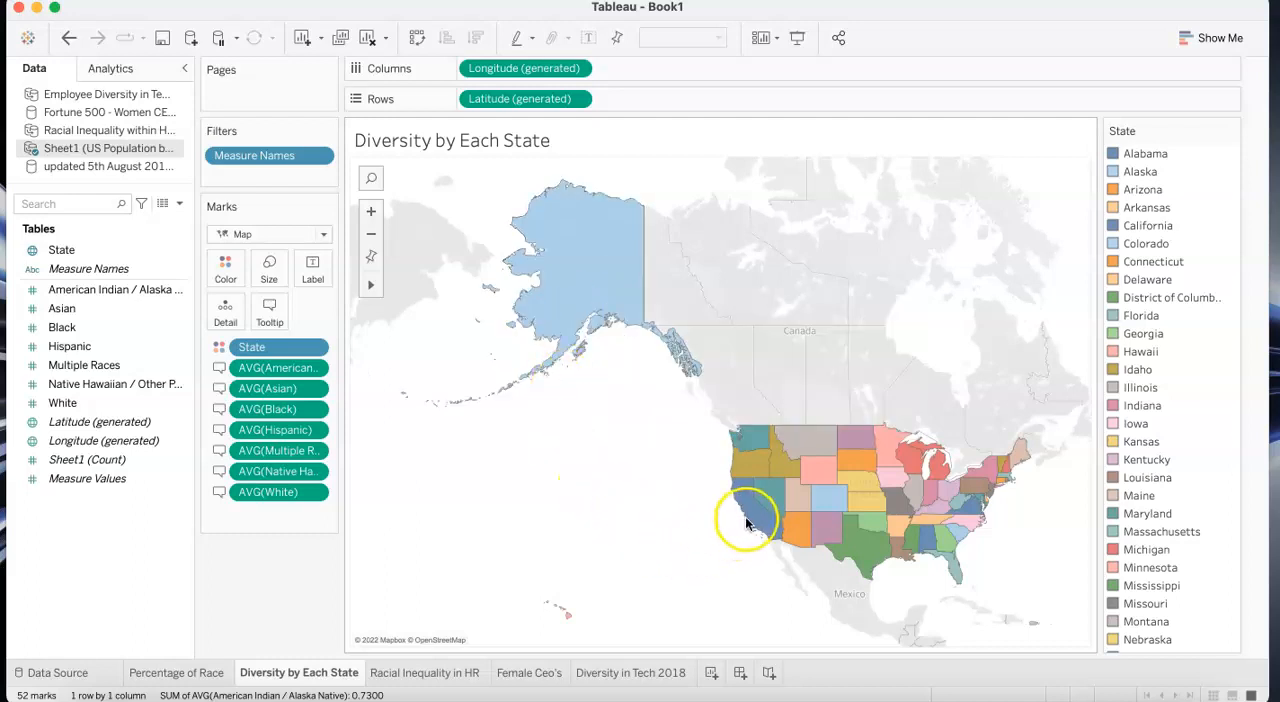
pyautogui.moveTo(745, 520)
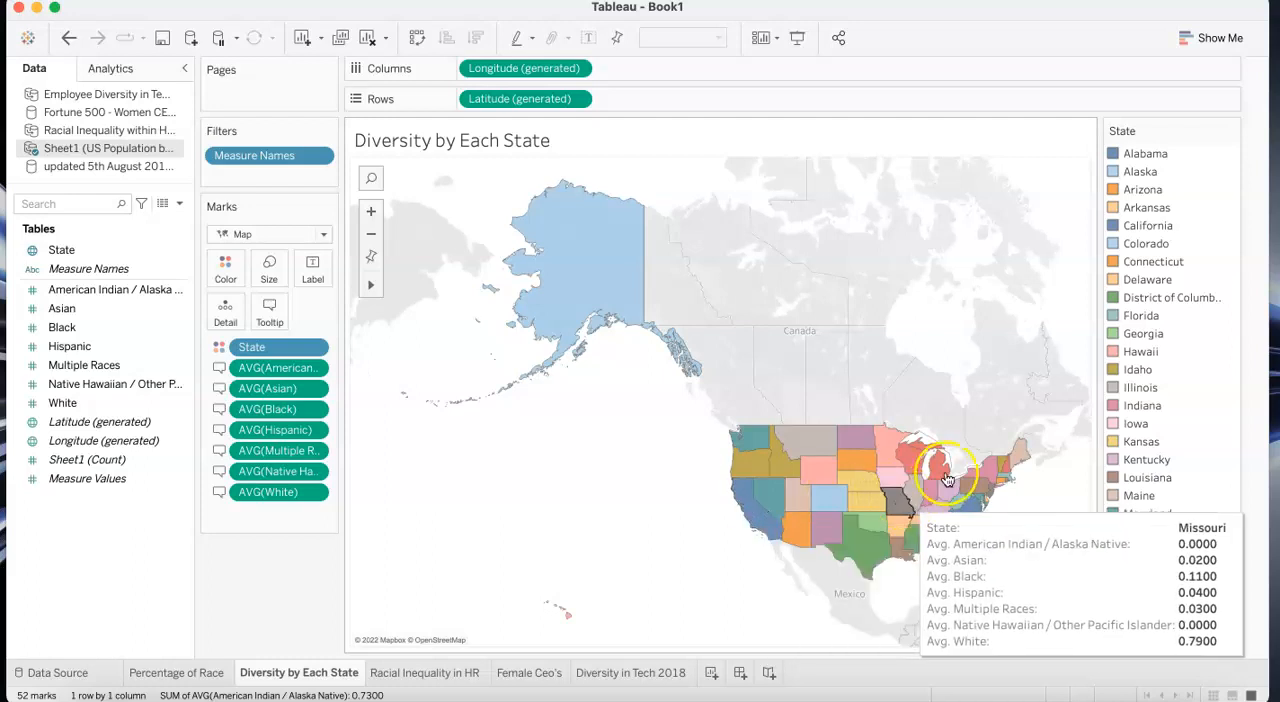
pyautogui.moveTo(993, 481)
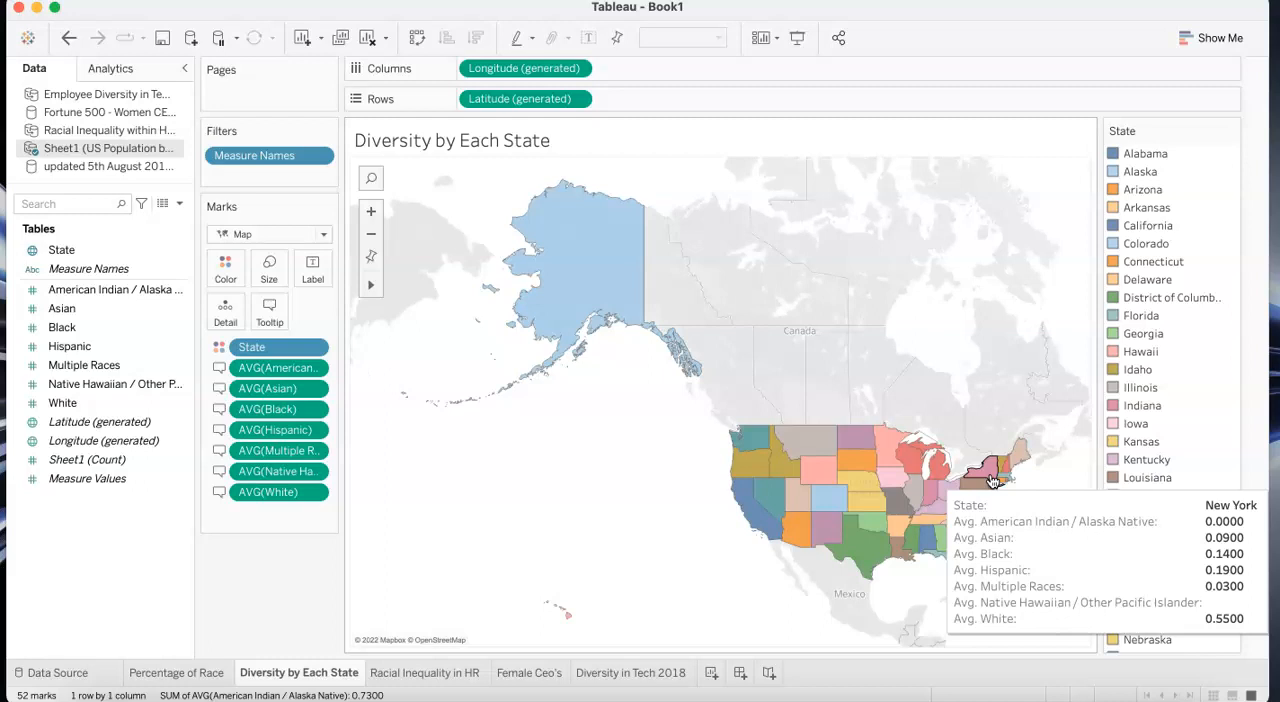
pyautogui.click(866, 558)
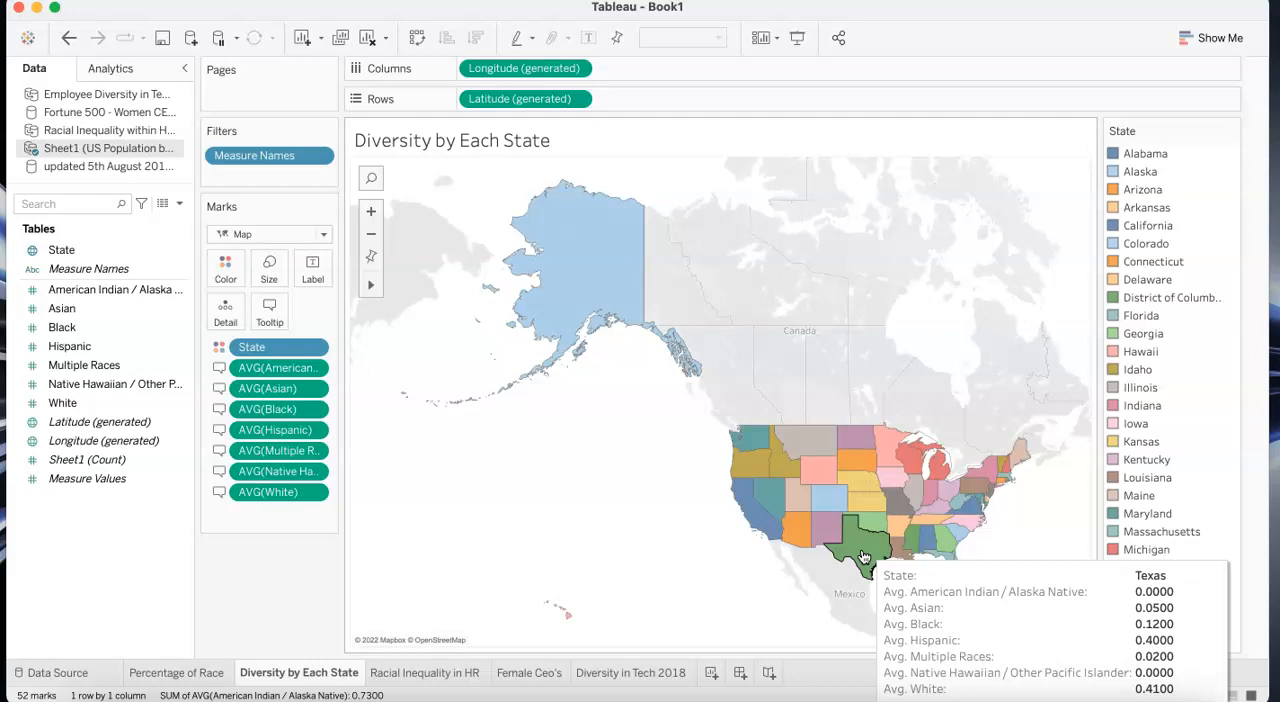
pyautogui.click(795, 534)
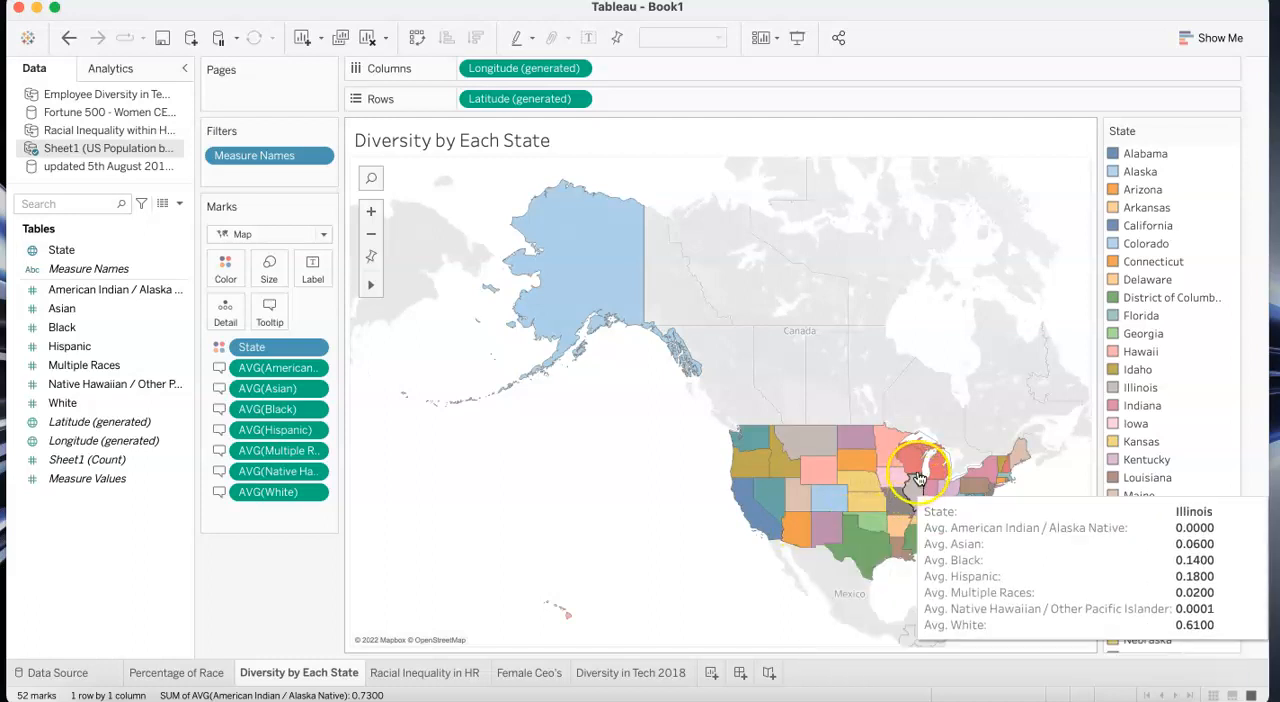
pyautogui.click(816, 497)
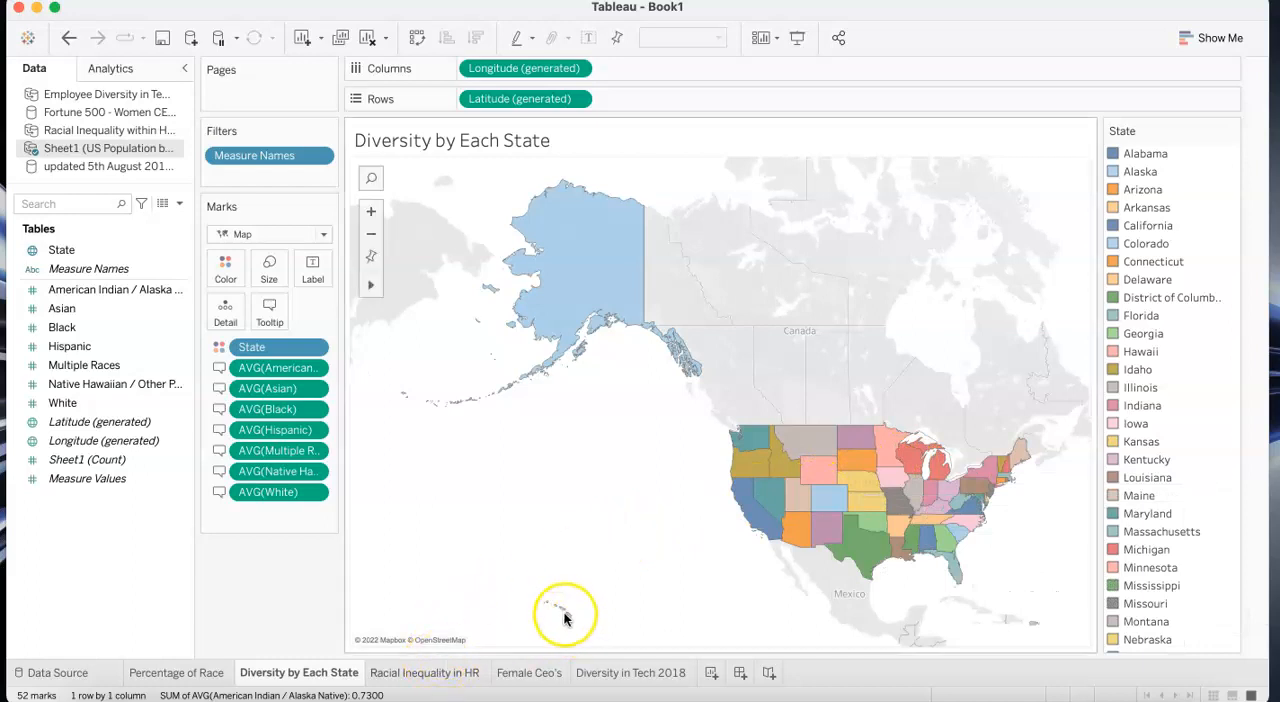
# - Open the Racial Inequality in HR worksheet and inspect the survey question and response percentage behind the pie slices
pyautogui.click(448, 675)
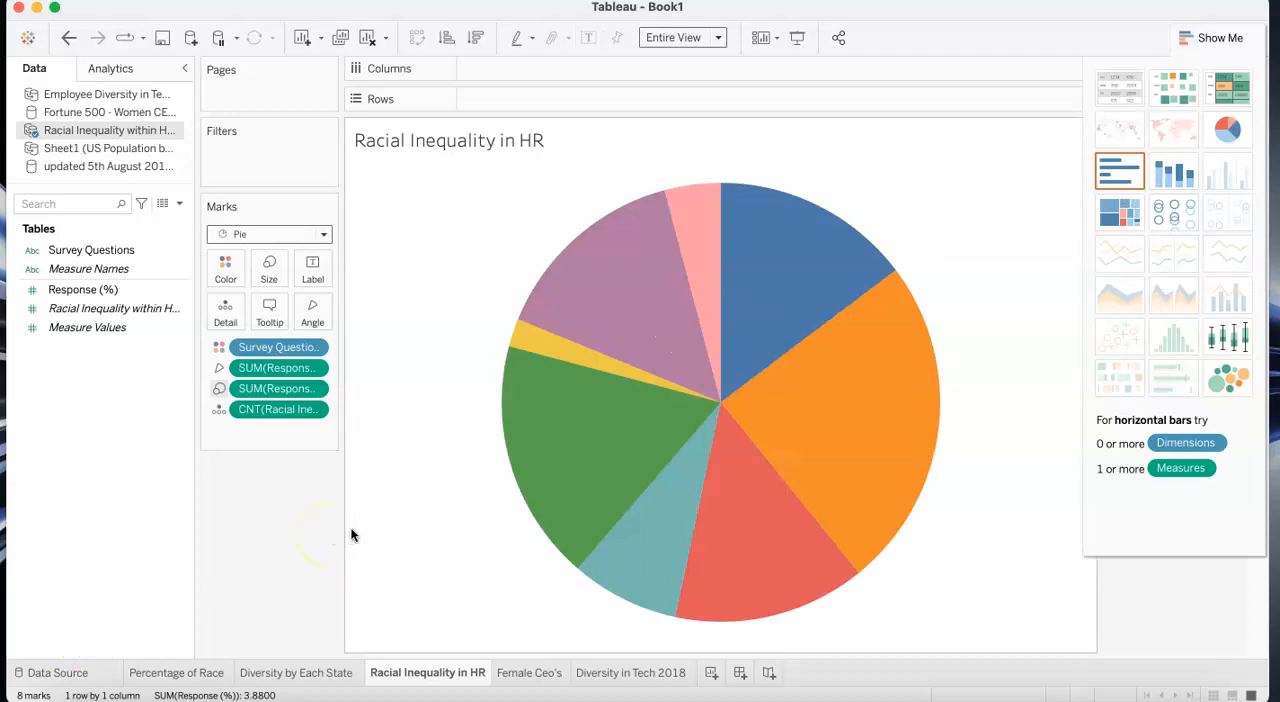
pyautogui.moveTo(548, 487)
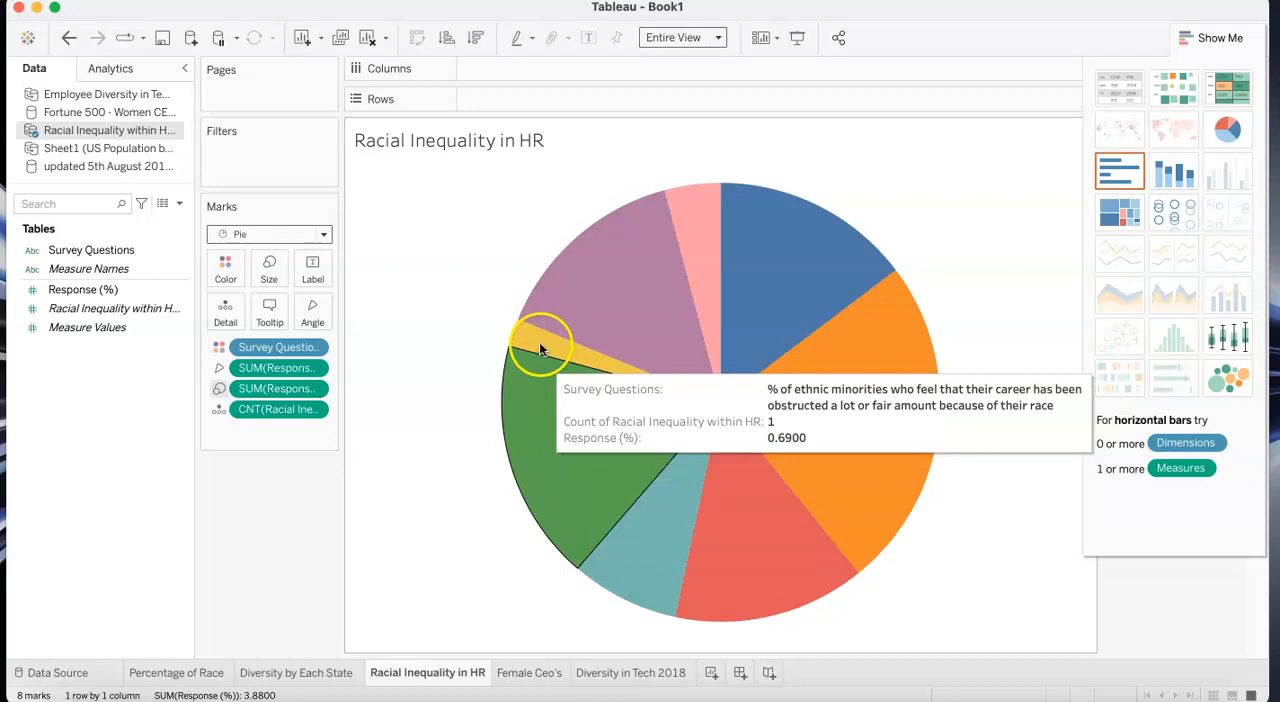
pyautogui.moveTo(537, 342)
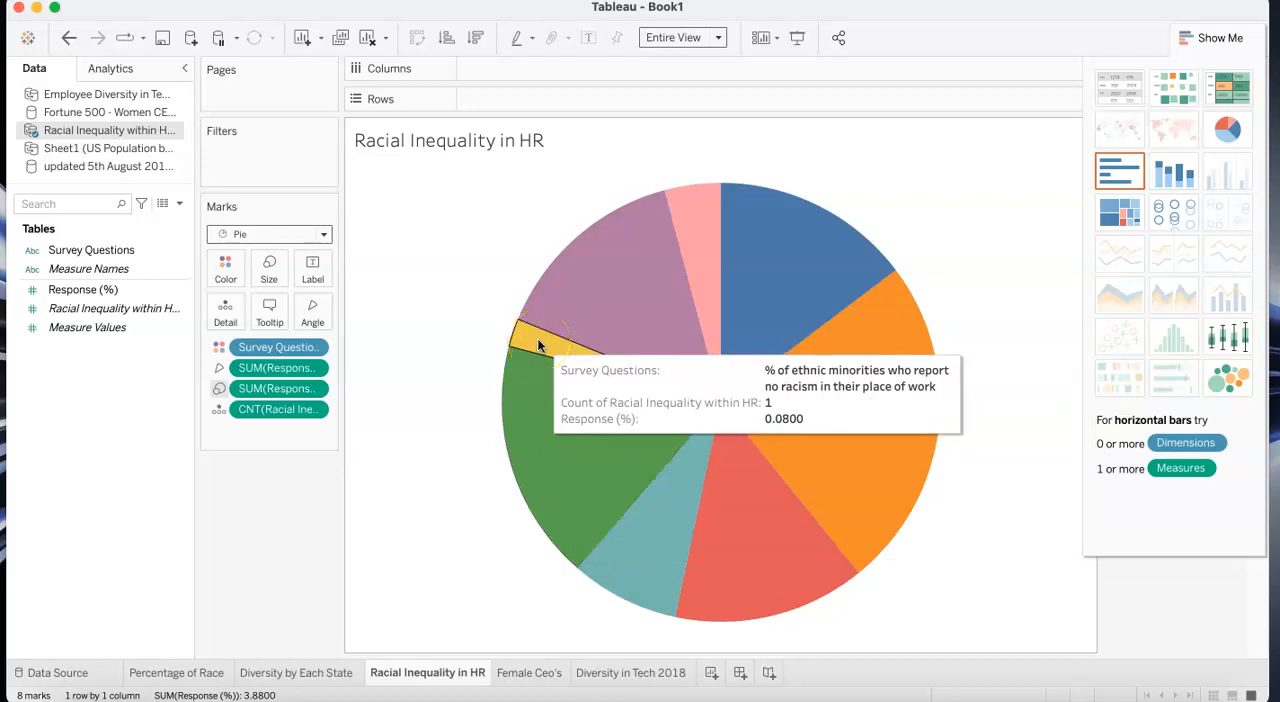
pyautogui.click(561, 309)
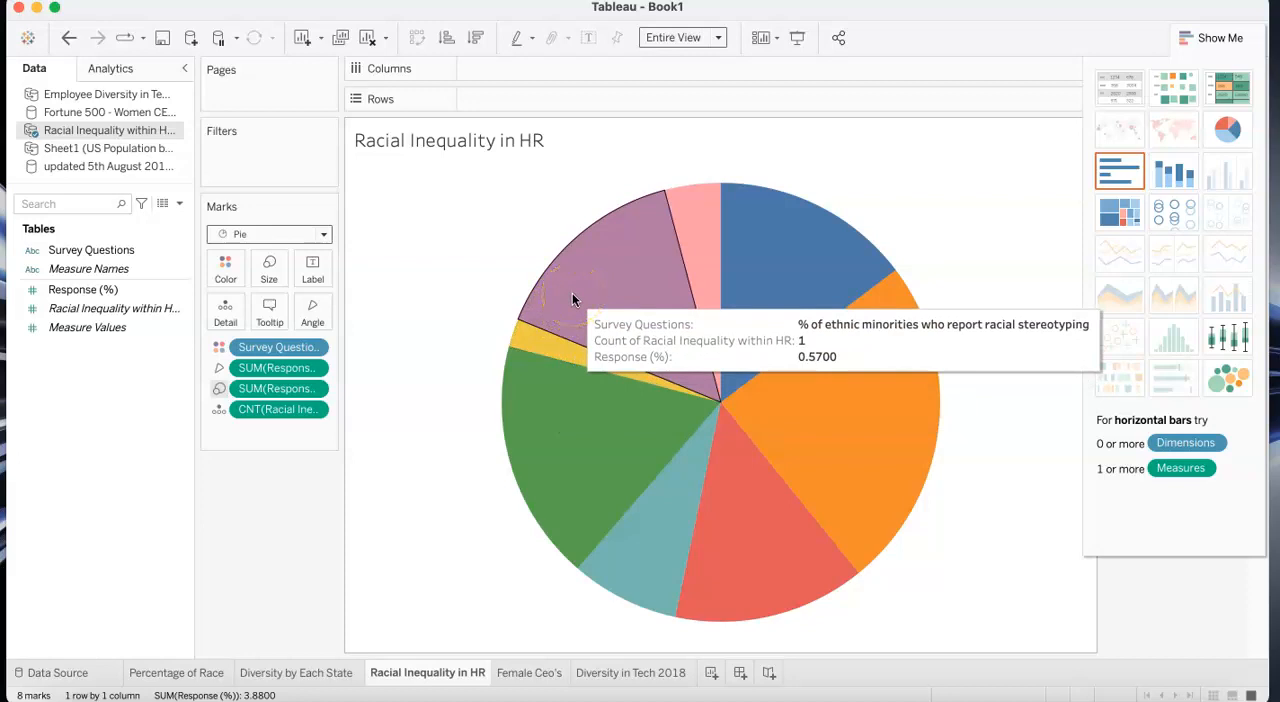
pyautogui.click(696, 205)
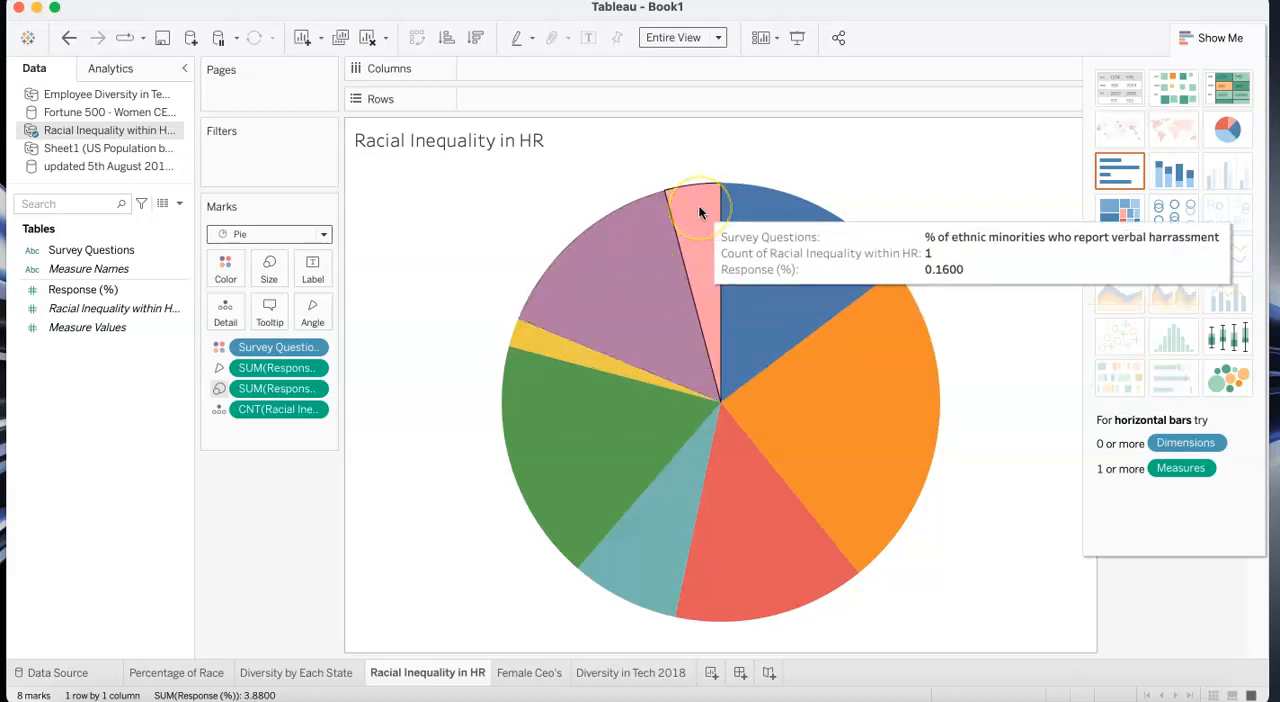
pyautogui.click(855, 340)
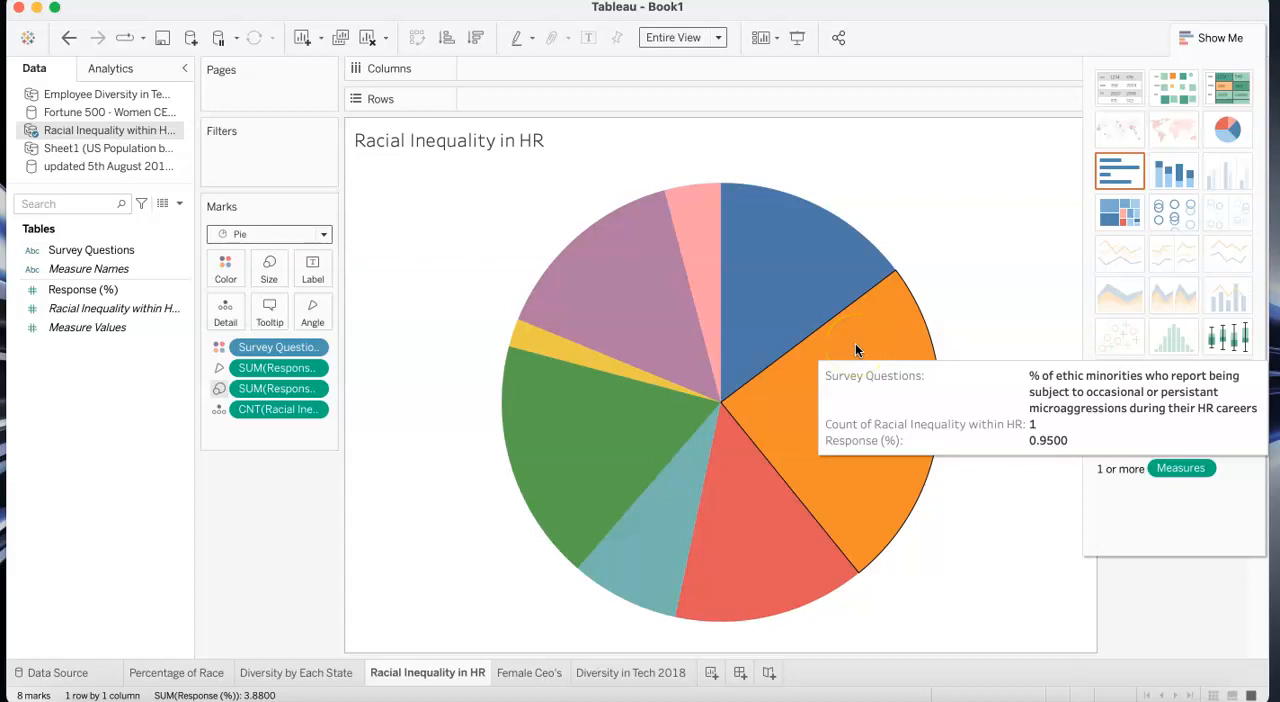
pyautogui.click(776, 497)
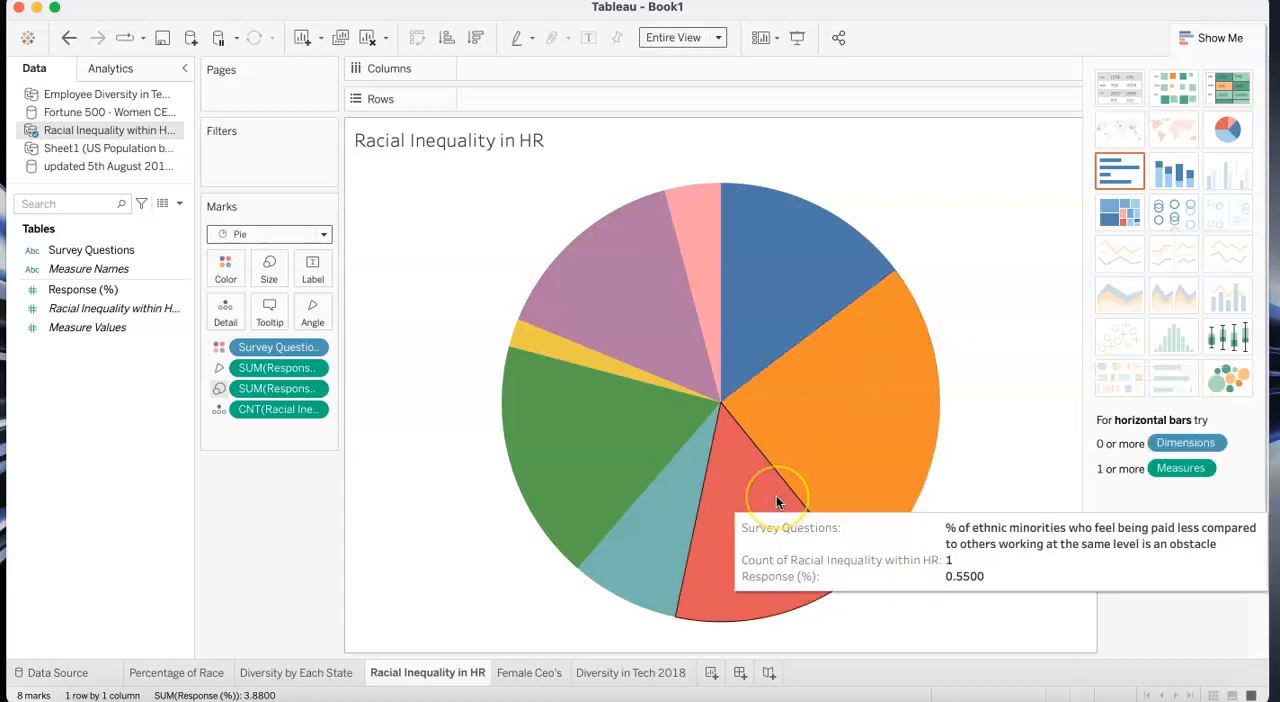
pyautogui.click(879, 450)
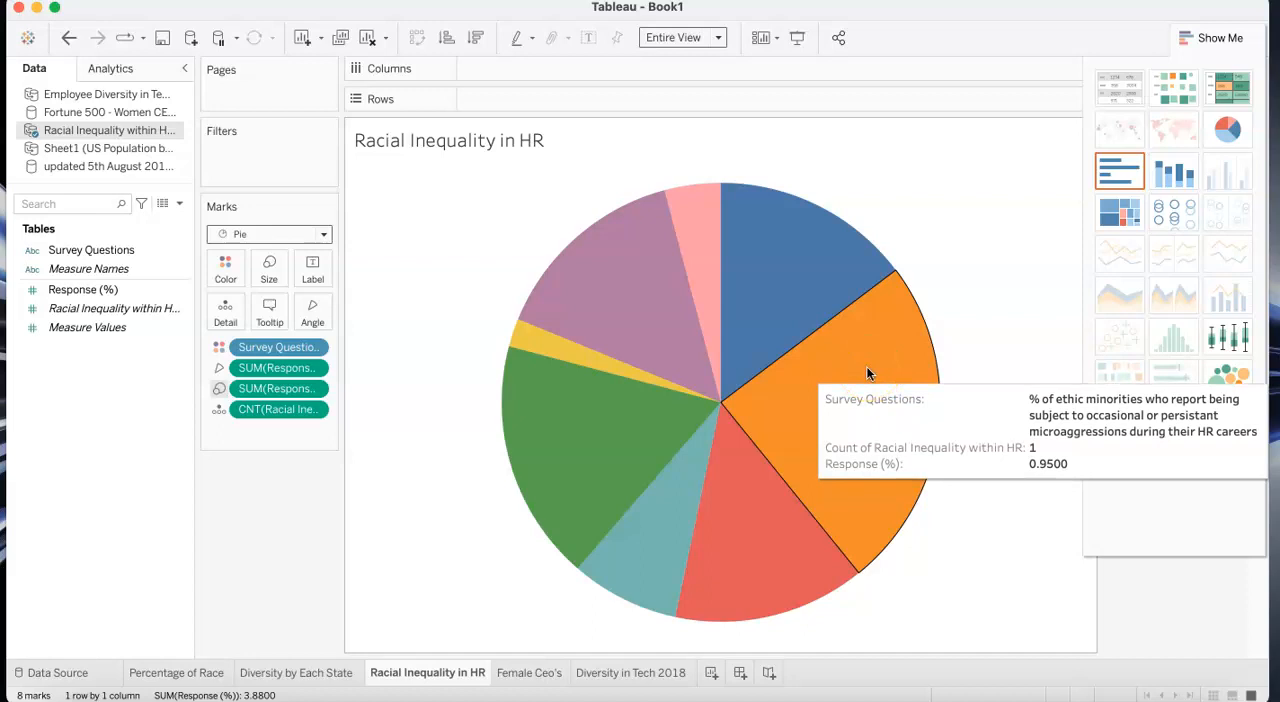
pyautogui.click(780, 265)
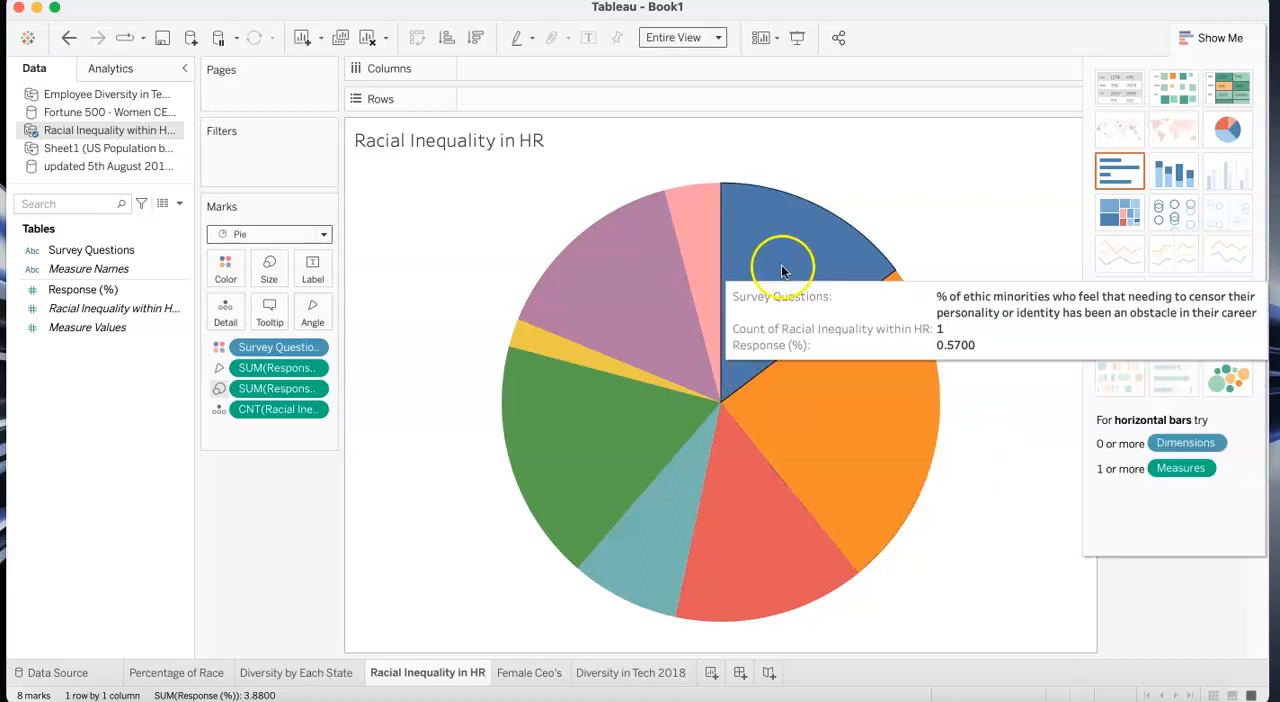
pyautogui.click(715, 533)
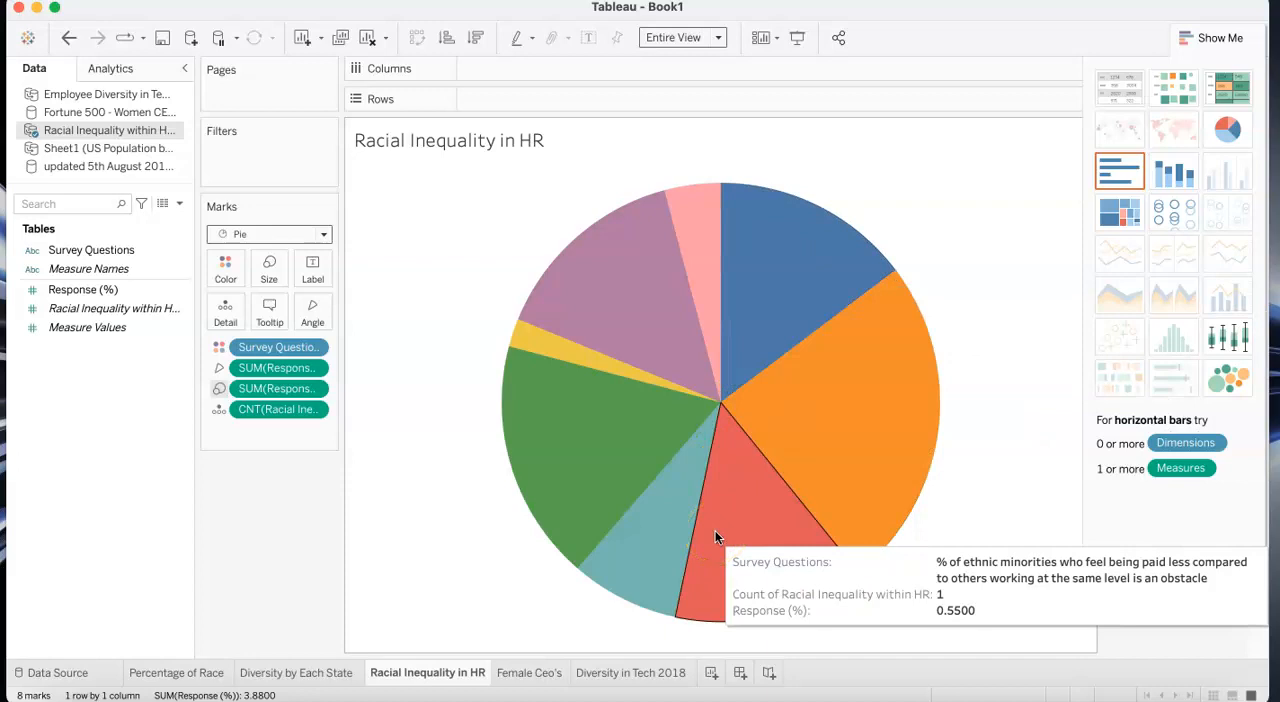
pyautogui.click(745, 415)
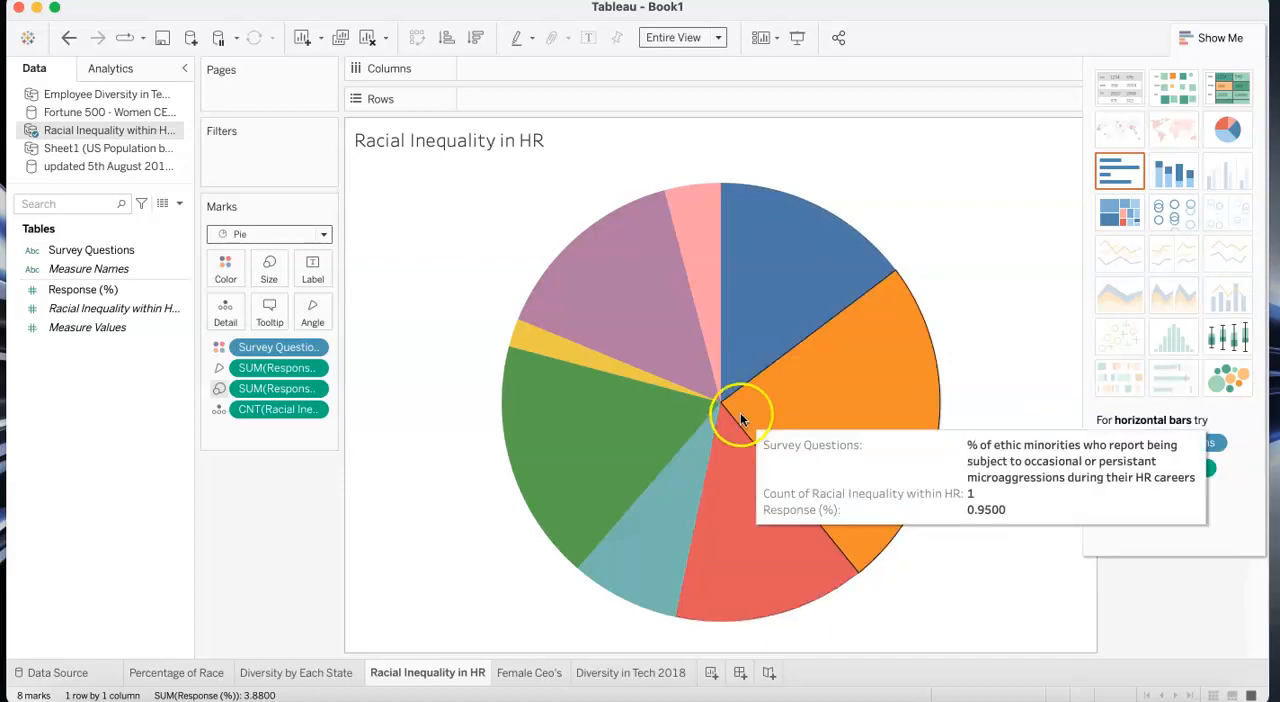
pyautogui.click(758, 318)
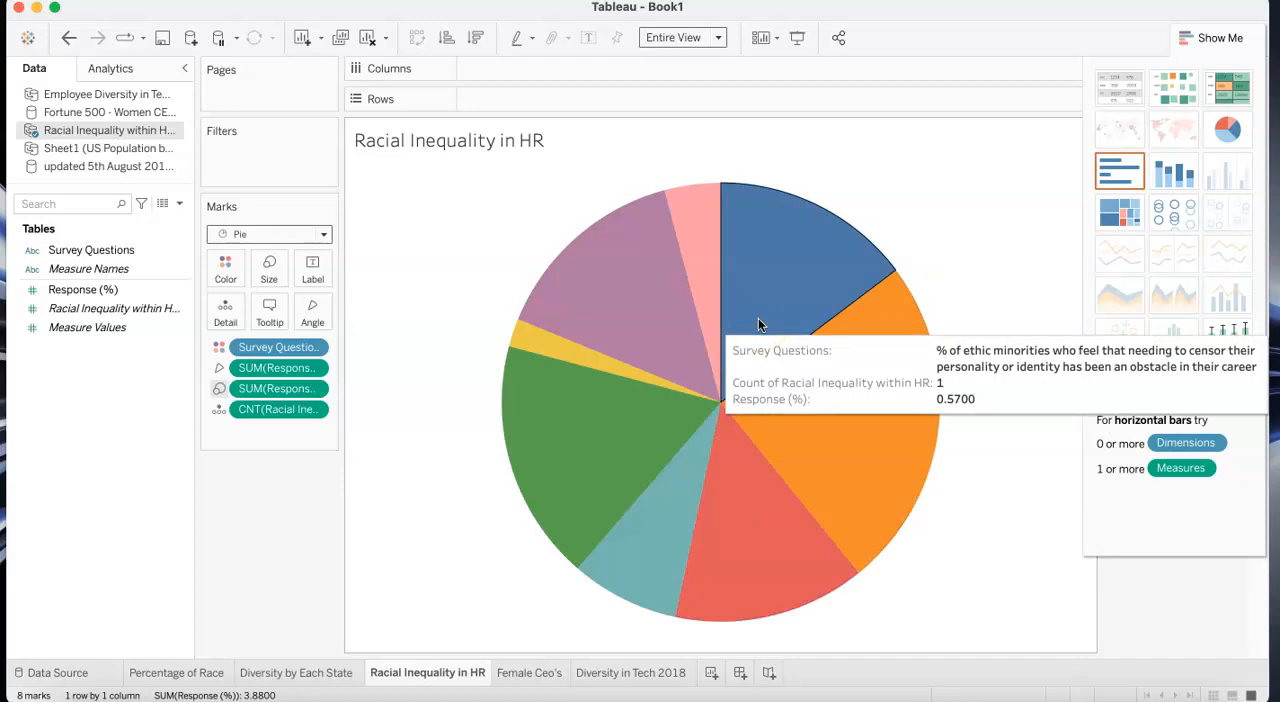
pyautogui.click(758, 318)
pyautogui.click(627, 420)
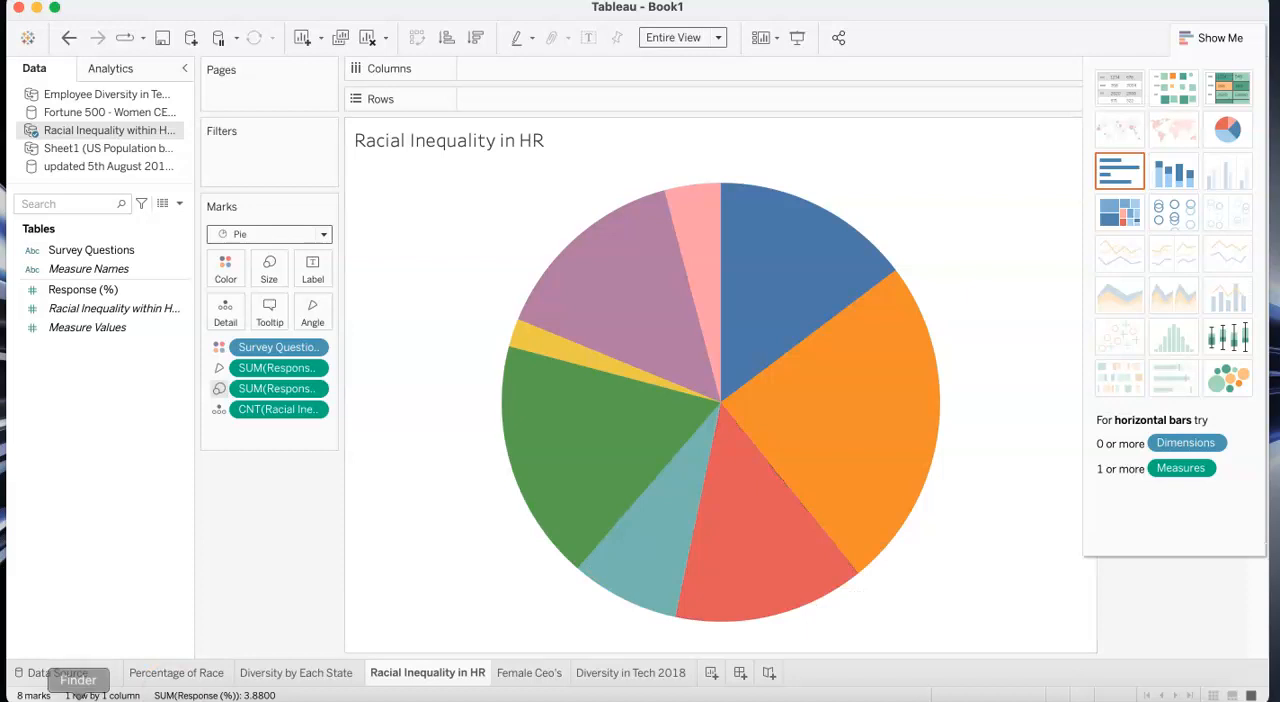
pyautogui.click(56, 669)
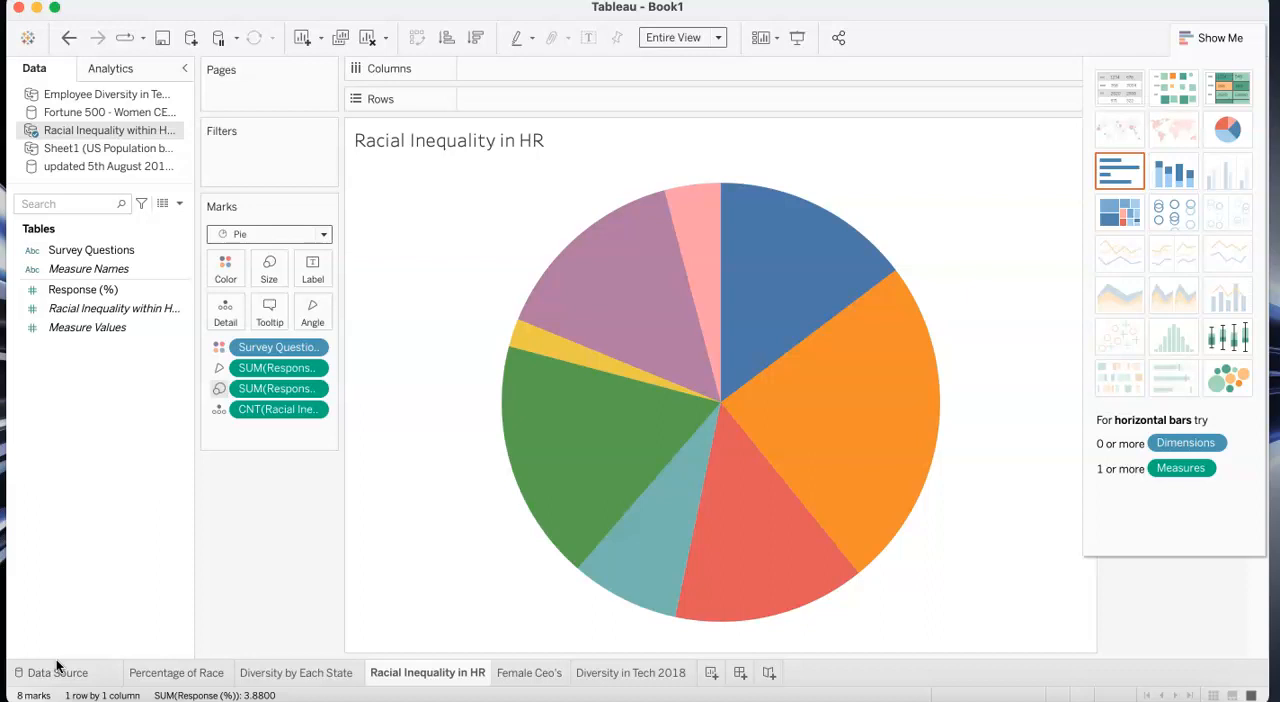
pyautogui.click(57, 665)
# - Open the Female Ceo's worksheet to view the area chart of women CEO percentages by year
pyautogui.click(522, 676)
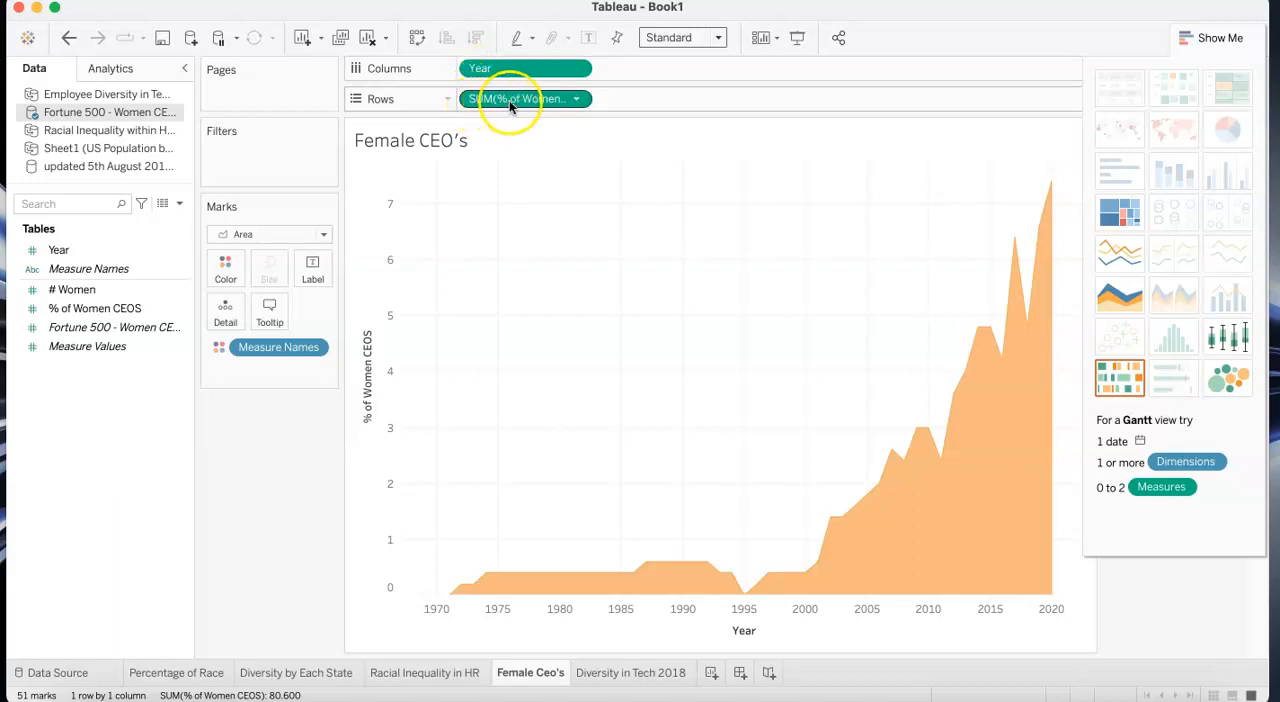
# - Inspect the percentage of women CEOs at the start of the area chart and around its mid-1990s dip
pyautogui.moveTo(450, 597)
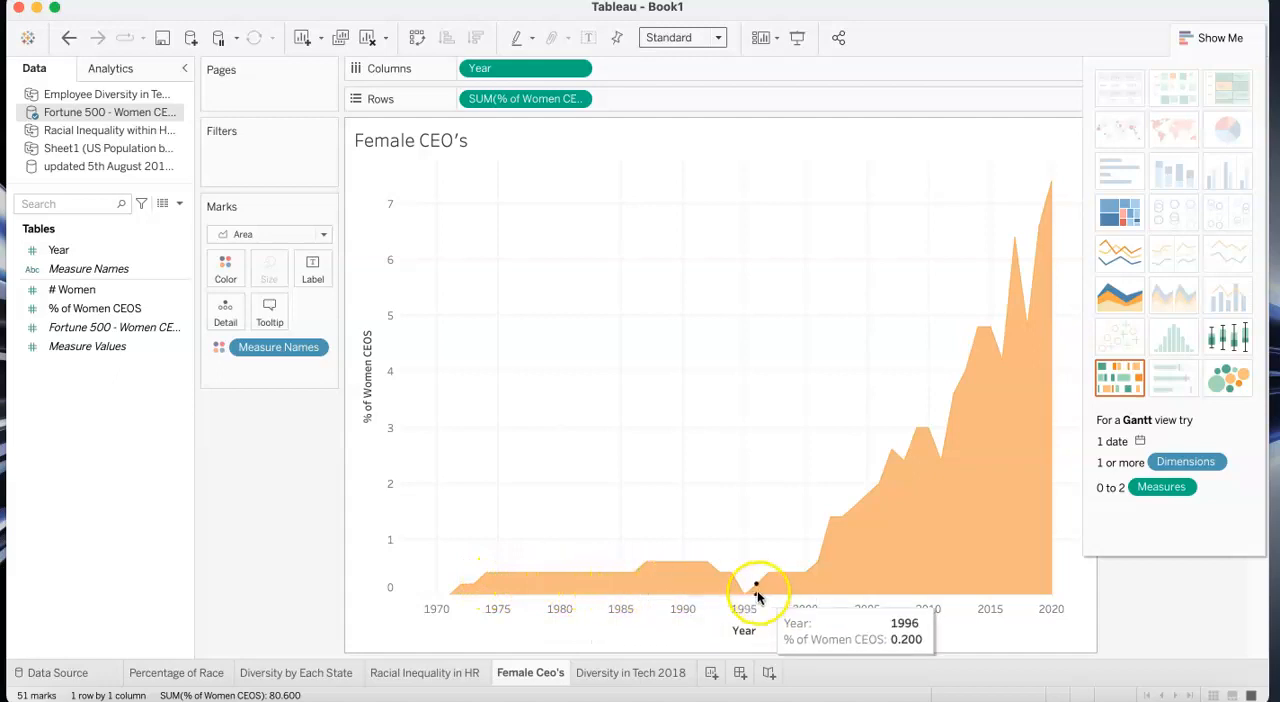
pyautogui.moveTo(743, 597)
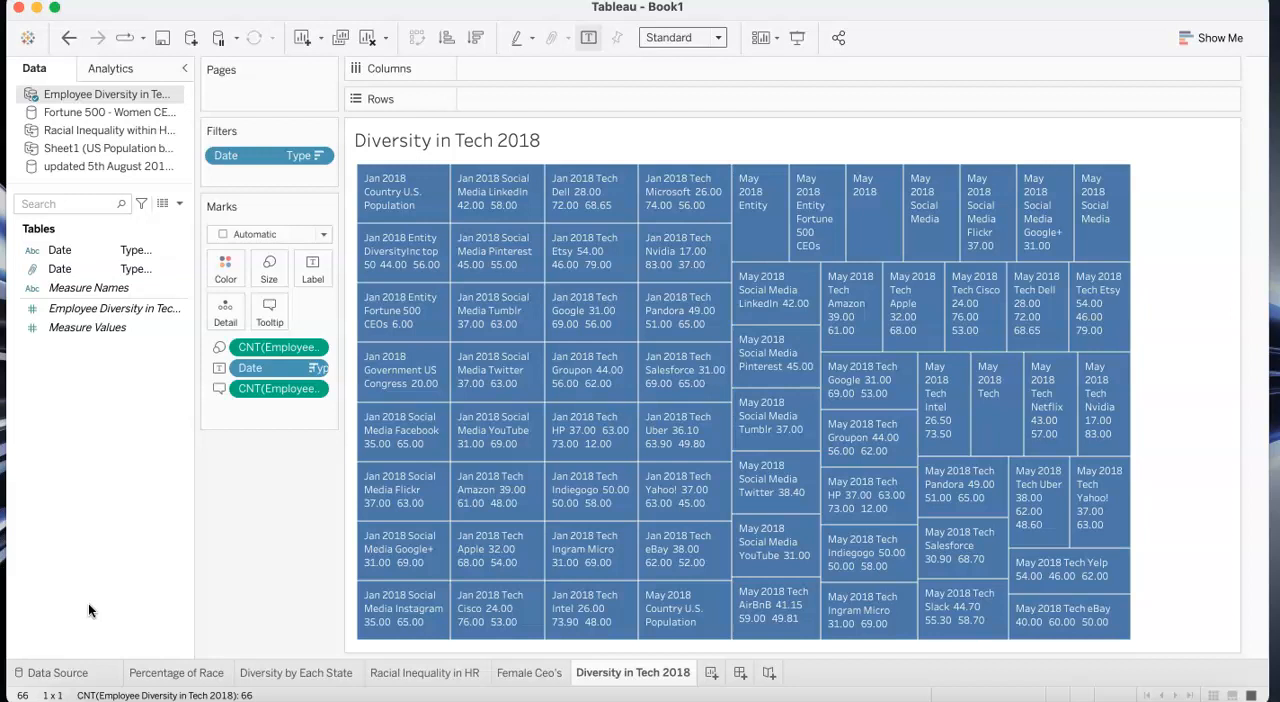
# - Examine the Diversity in Tech 2018 treemap's gender and race details for DiversityInc top 50, Pinterest, LinkedIn and Amazon
pyautogui.click(57, 673)
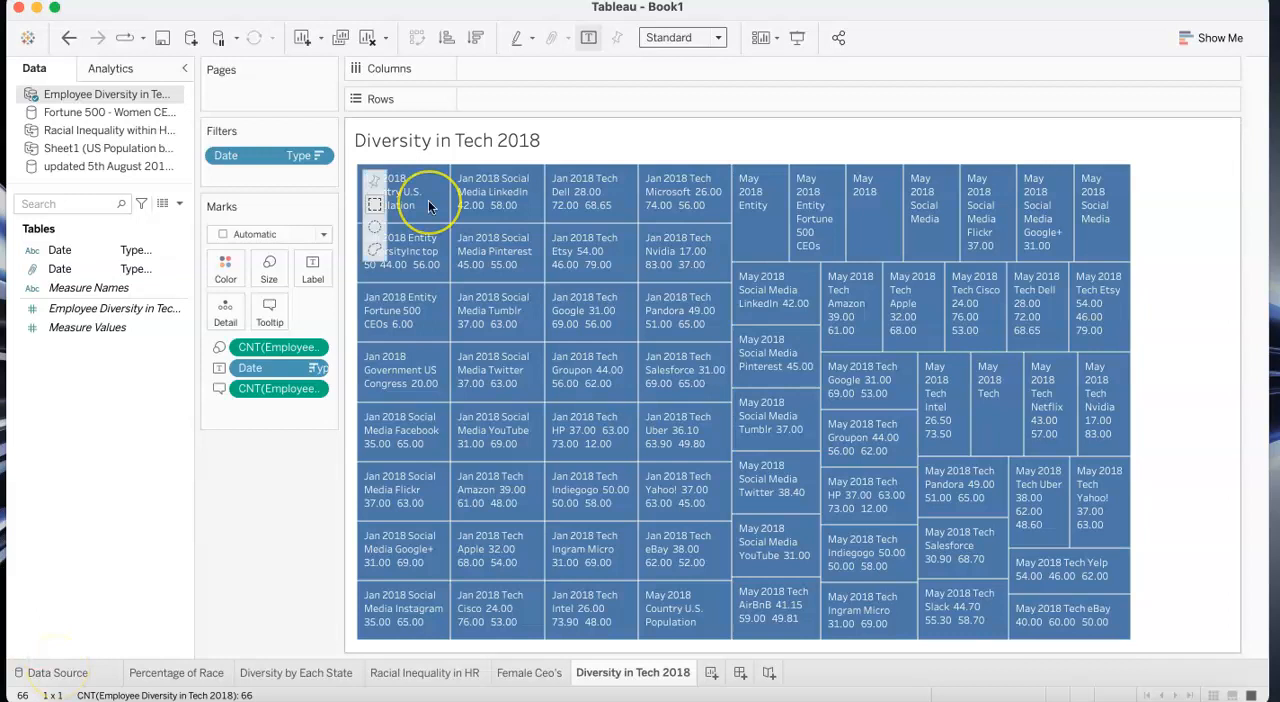
pyautogui.click(398, 193)
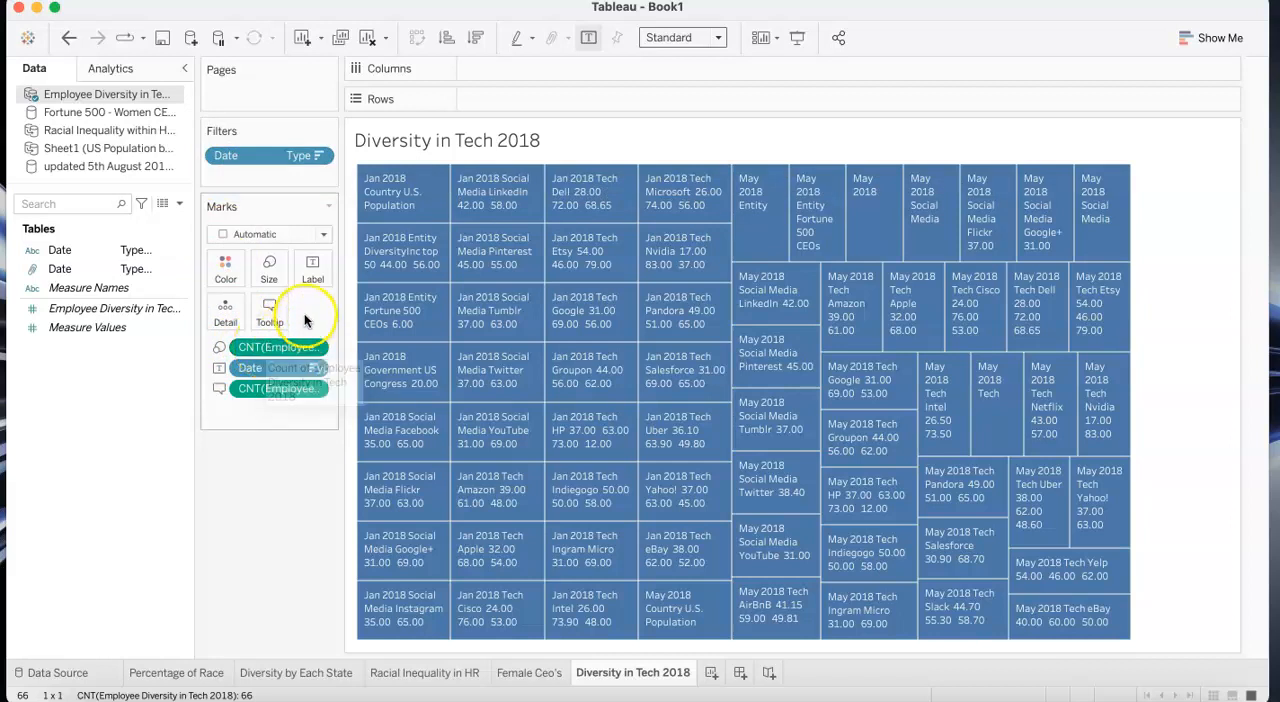
pyautogui.moveTo(415, 251)
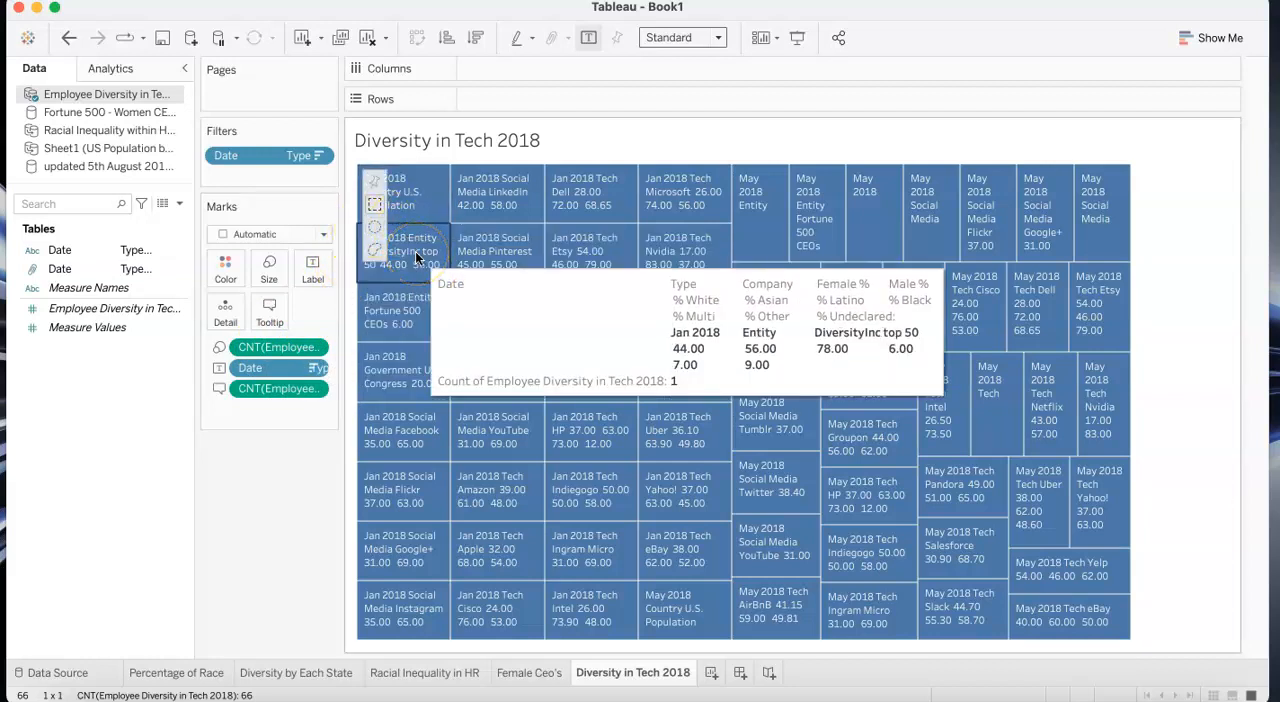
pyautogui.moveTo(482, 258)
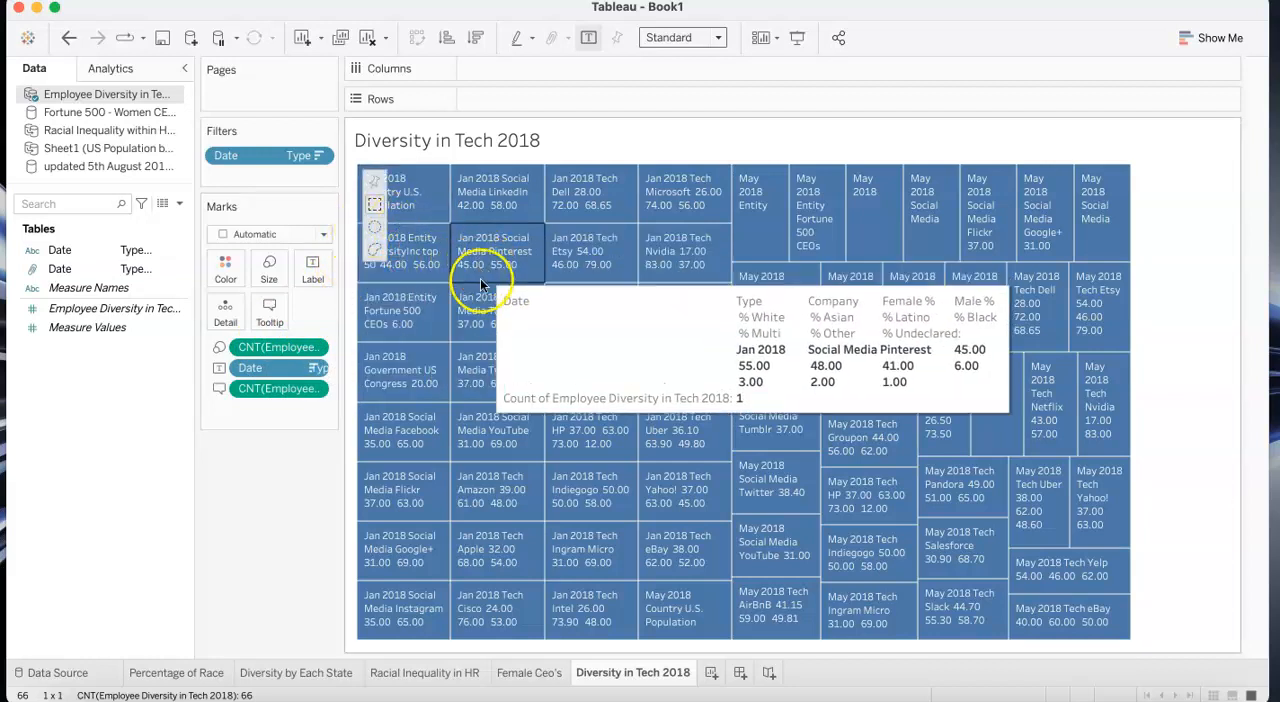
pyautogui.moveTo(398, 309)
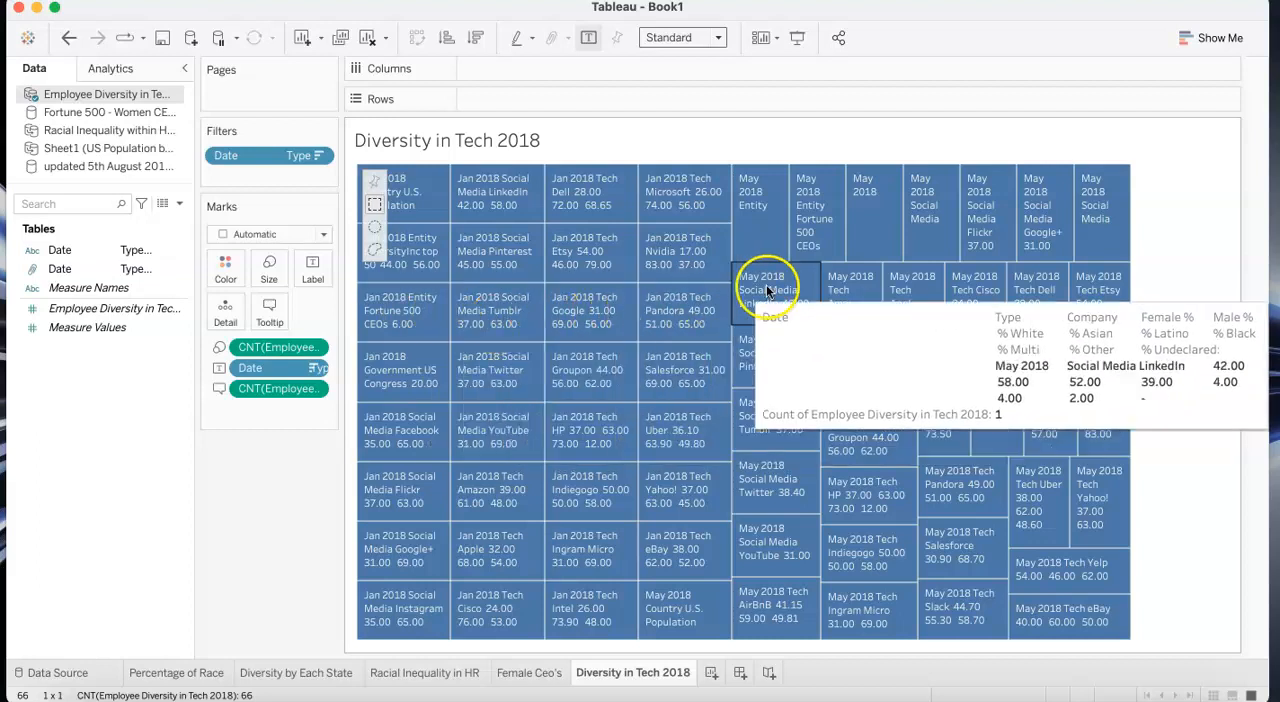
pyautogui.moveTo(857, 310)
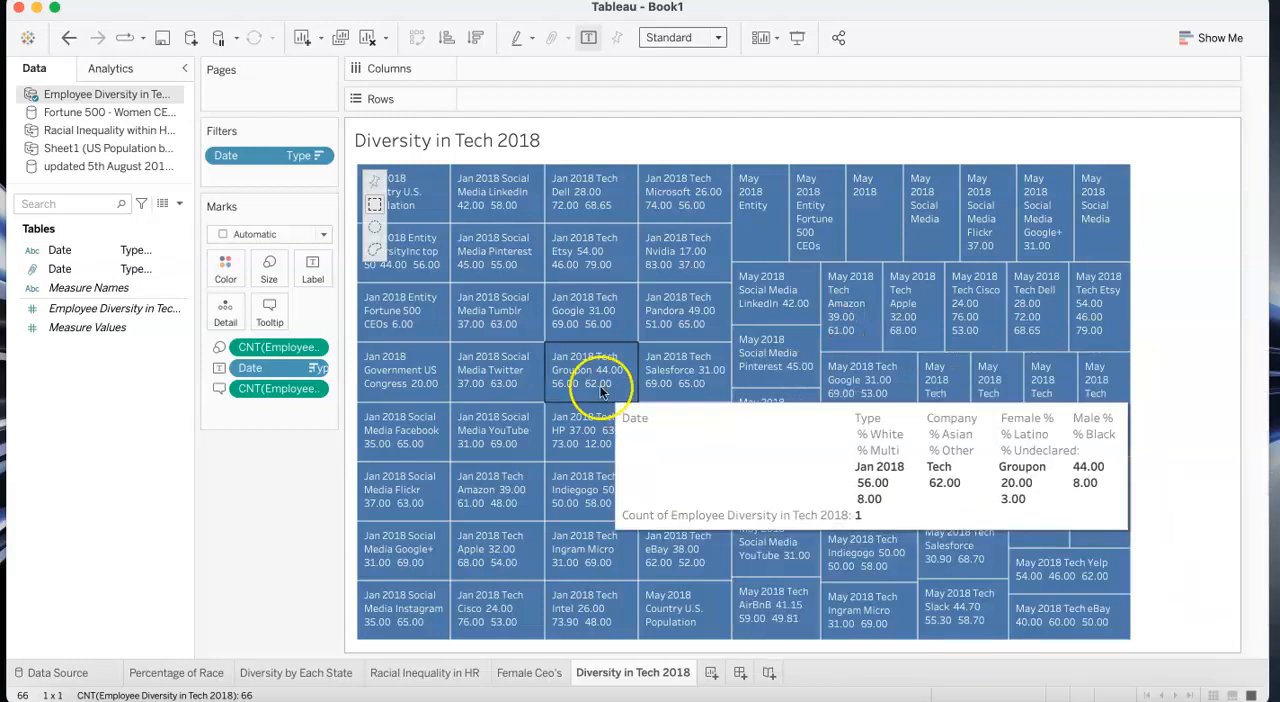
# - Inspect the treemap details for individual companies, including Groupon, Uber, Salesforce, Indiegogo, YouTube, Twitter, Tumblr and Pinterest
pyautogui.moveTo(564, 371)
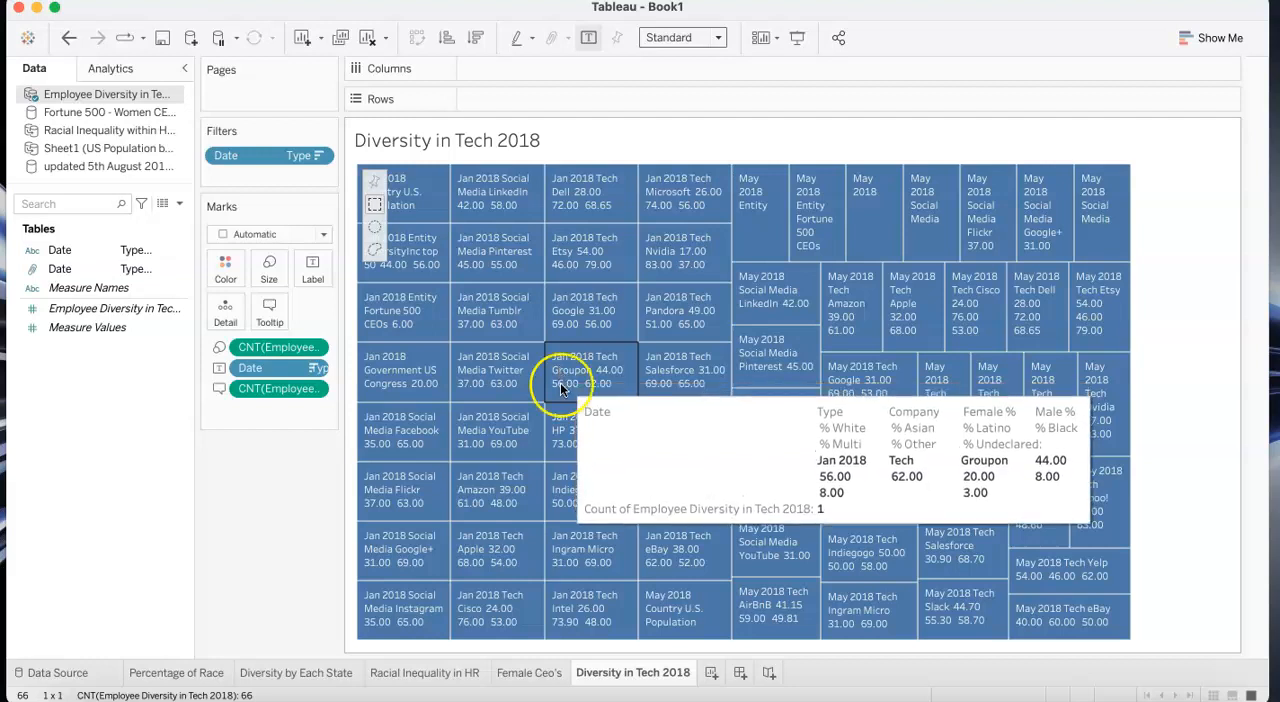
pyautogui.moveTo(559, 436)
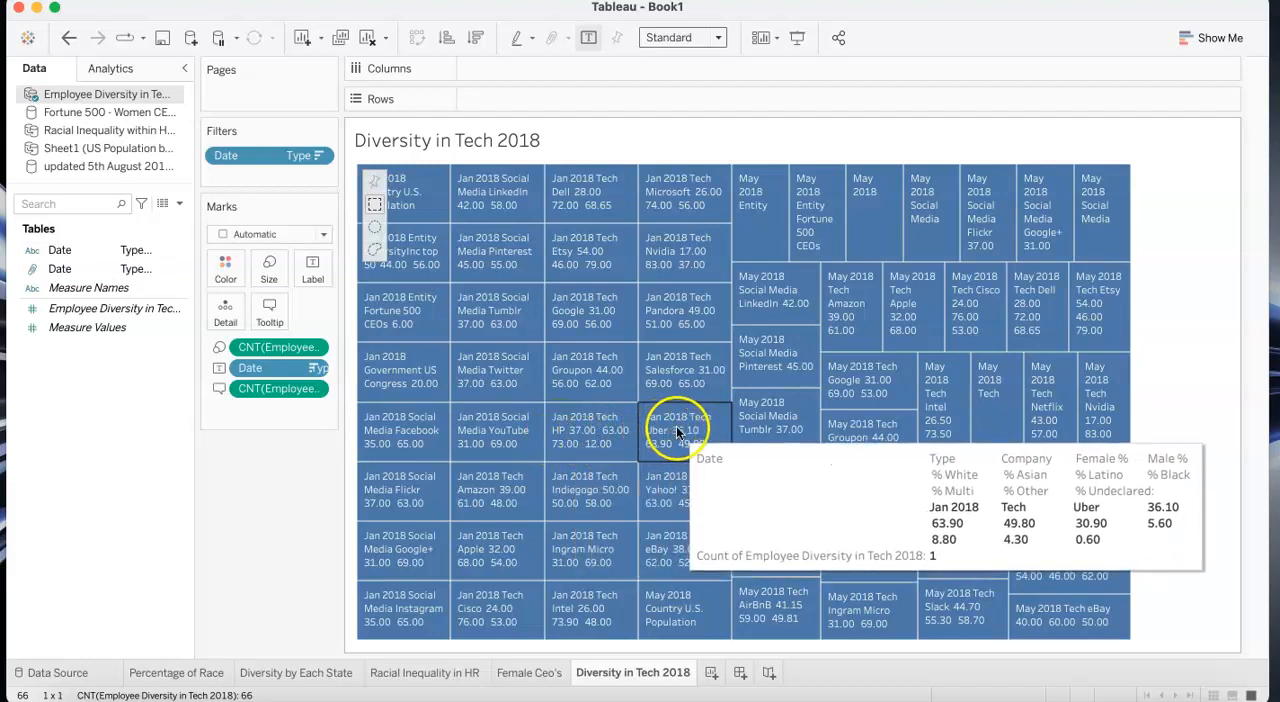
pyautogui.moveTo(671, 380)
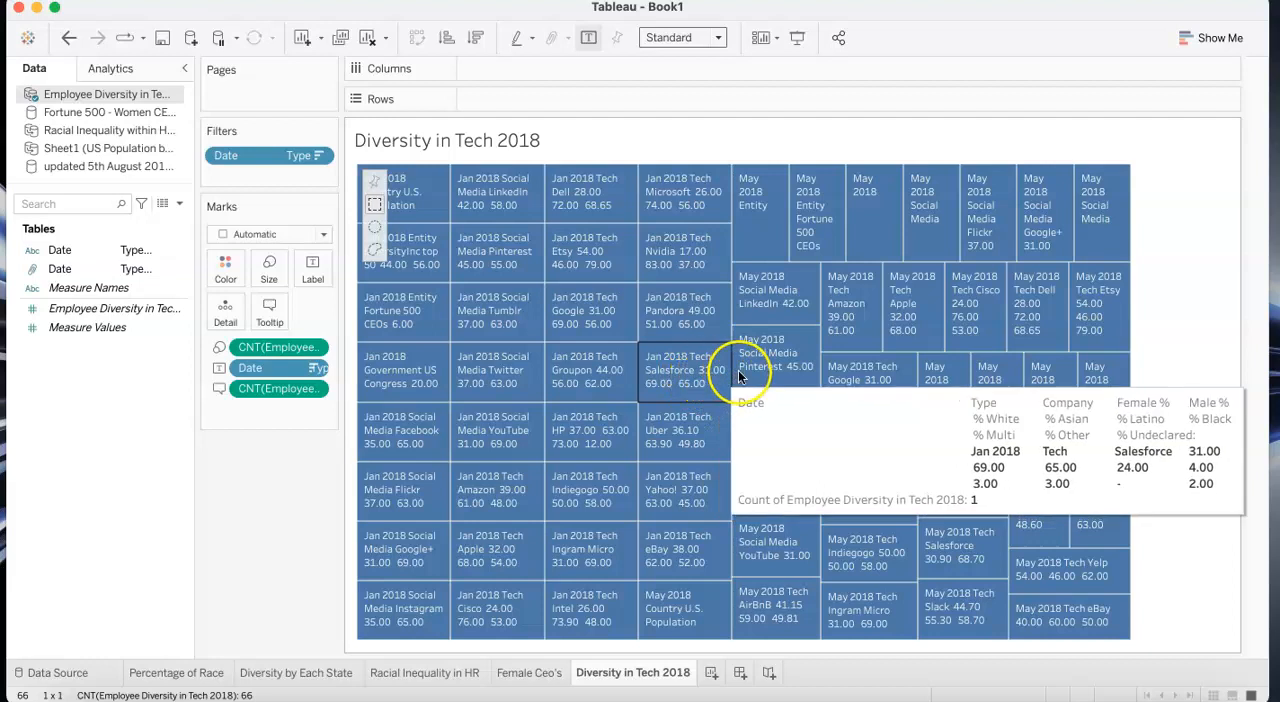
pyautogui.moveTo(748, 412)
pyautogui.moveTo(568, 467)
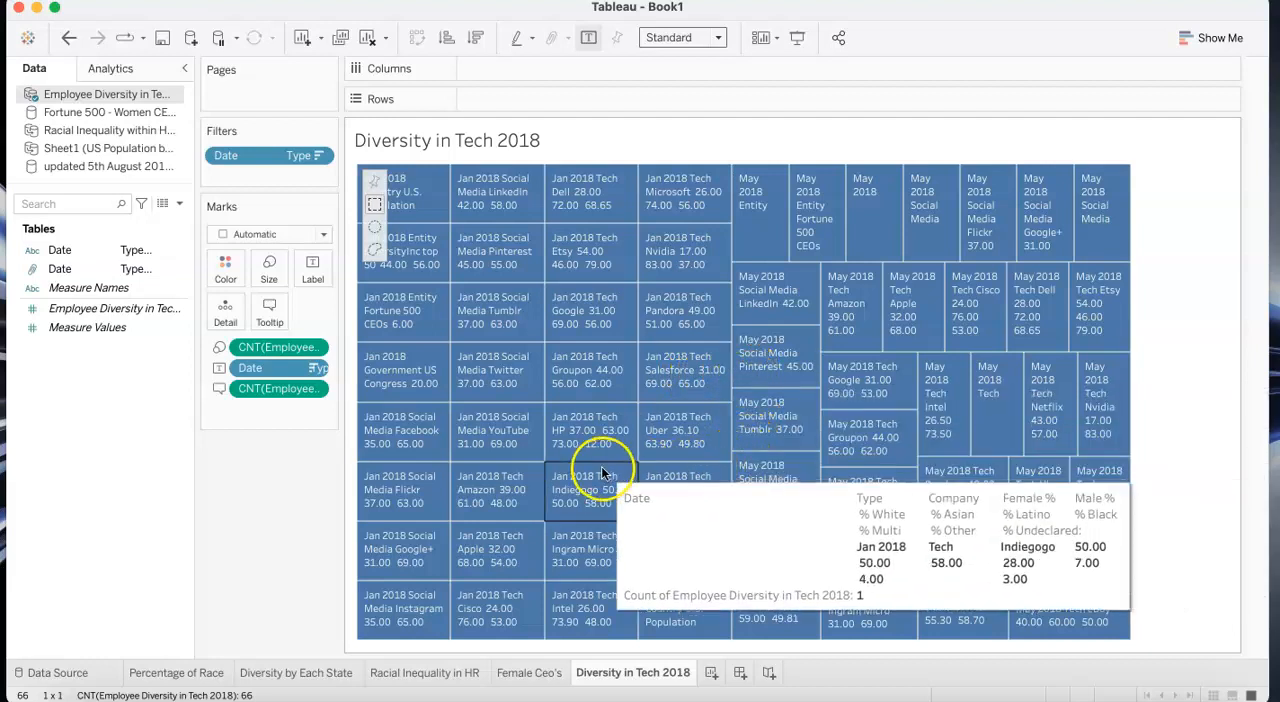
pyautogui.moveTo(534, 447)
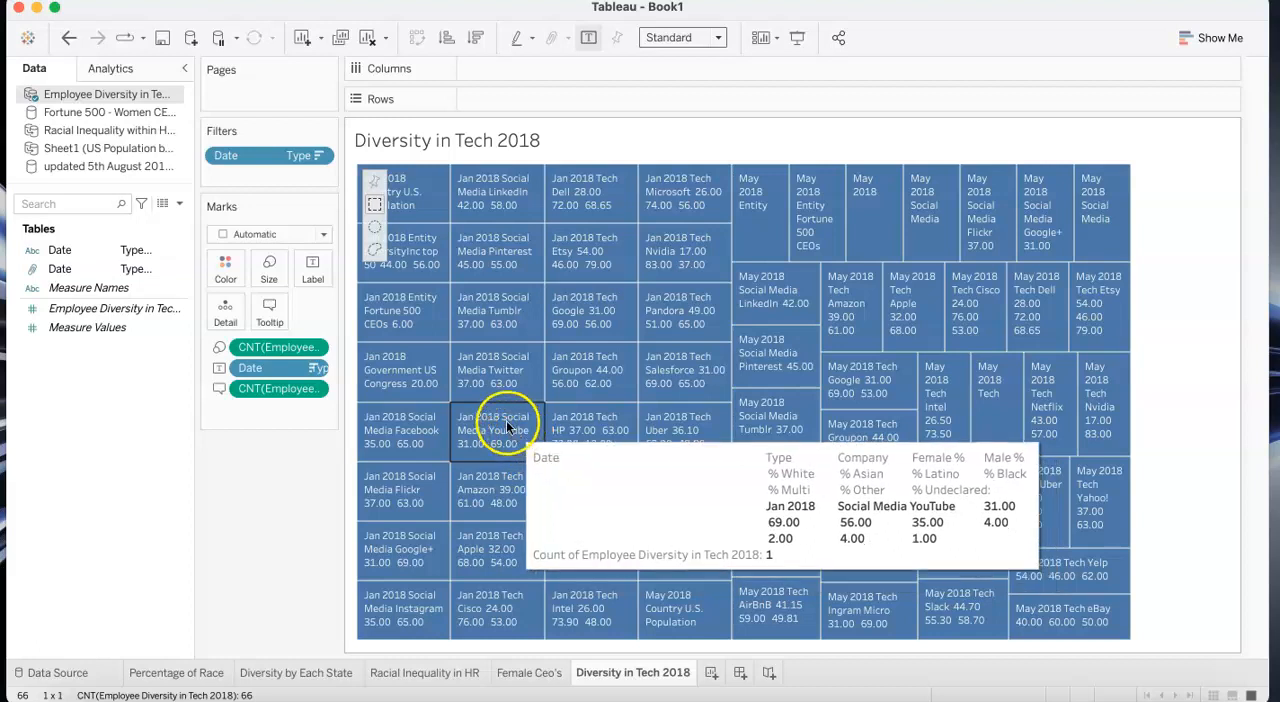
pyautogui.moveTo(505, 397)
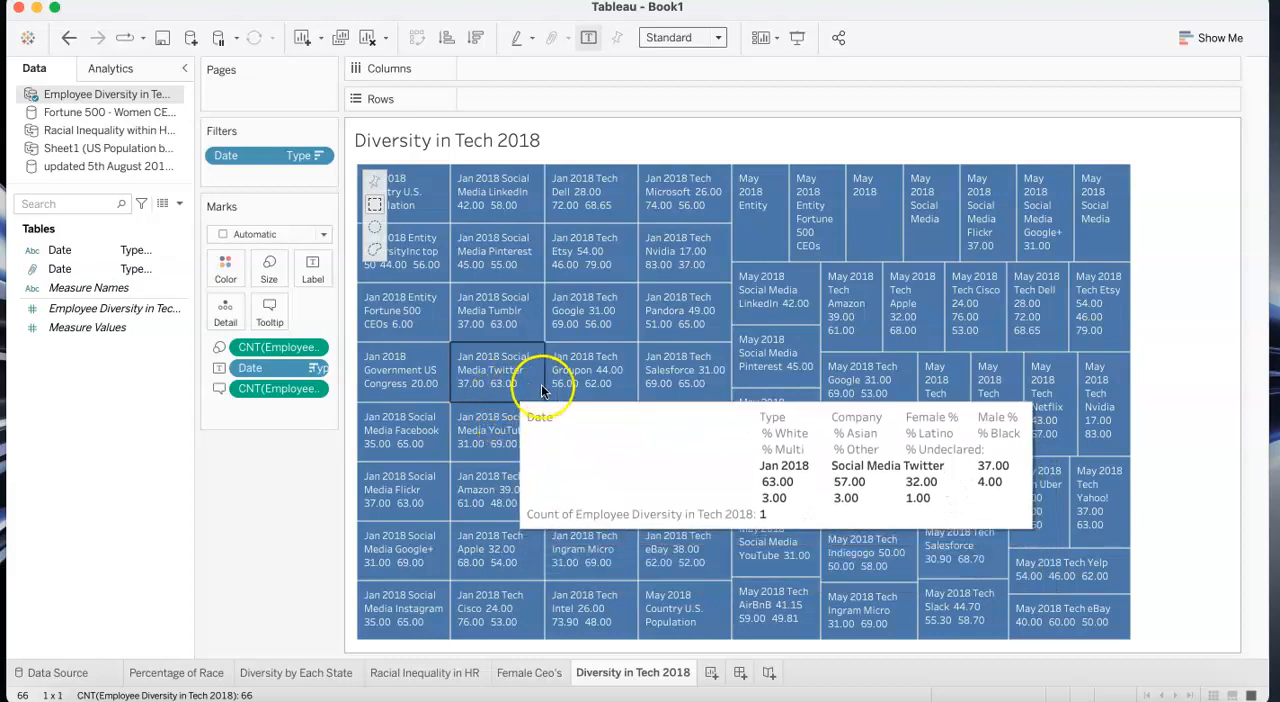
pyautogui.moveTo(590, 387)
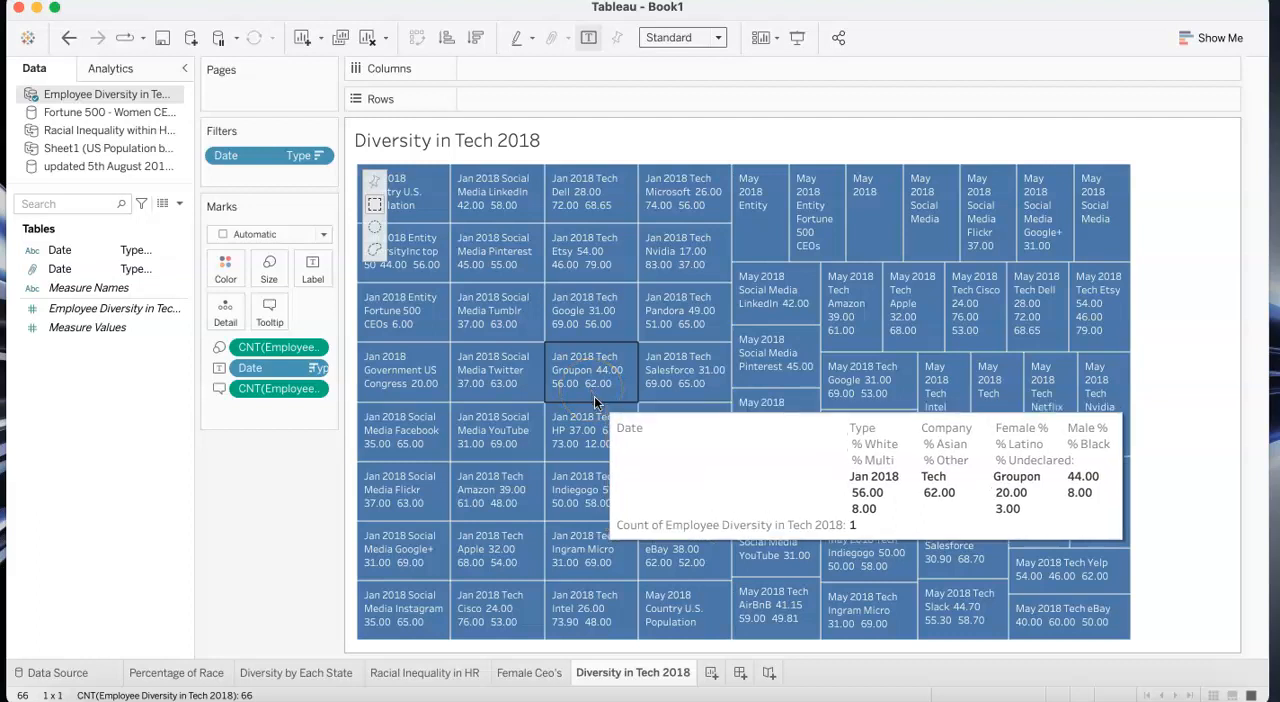
pyautogui.moveTo(670, 446)
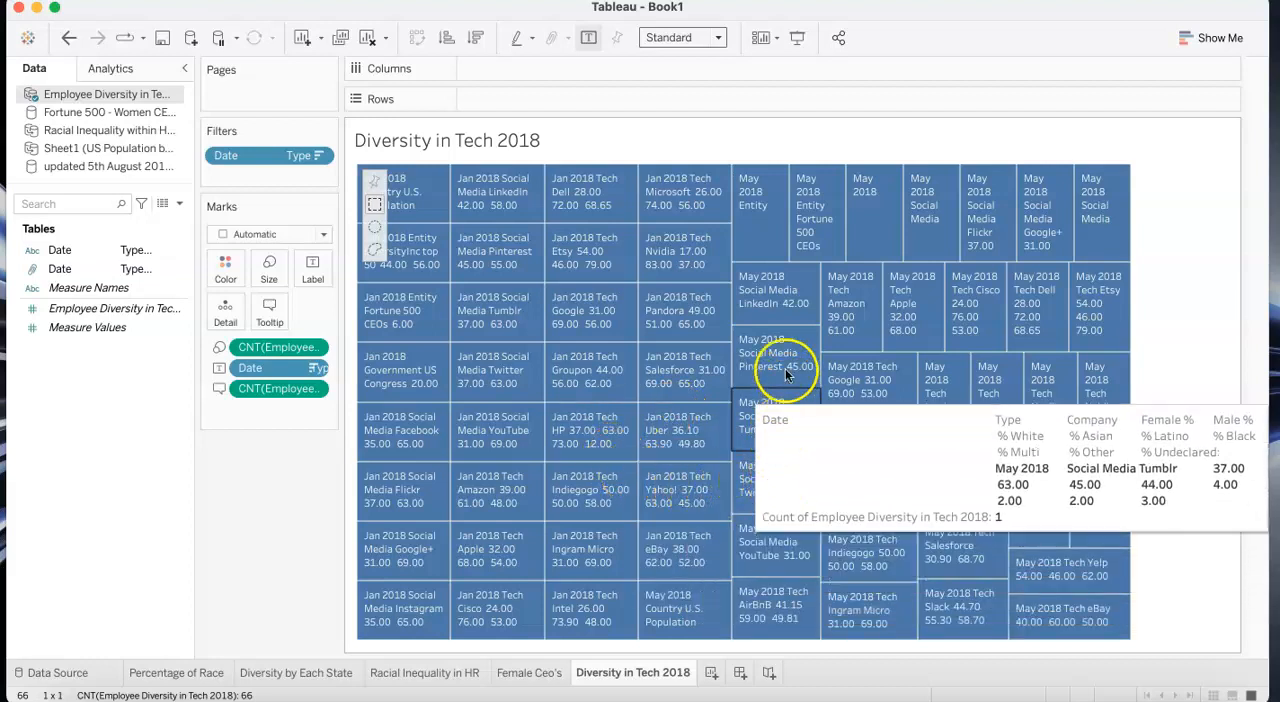
pyautogui.moveTo(785, 372)
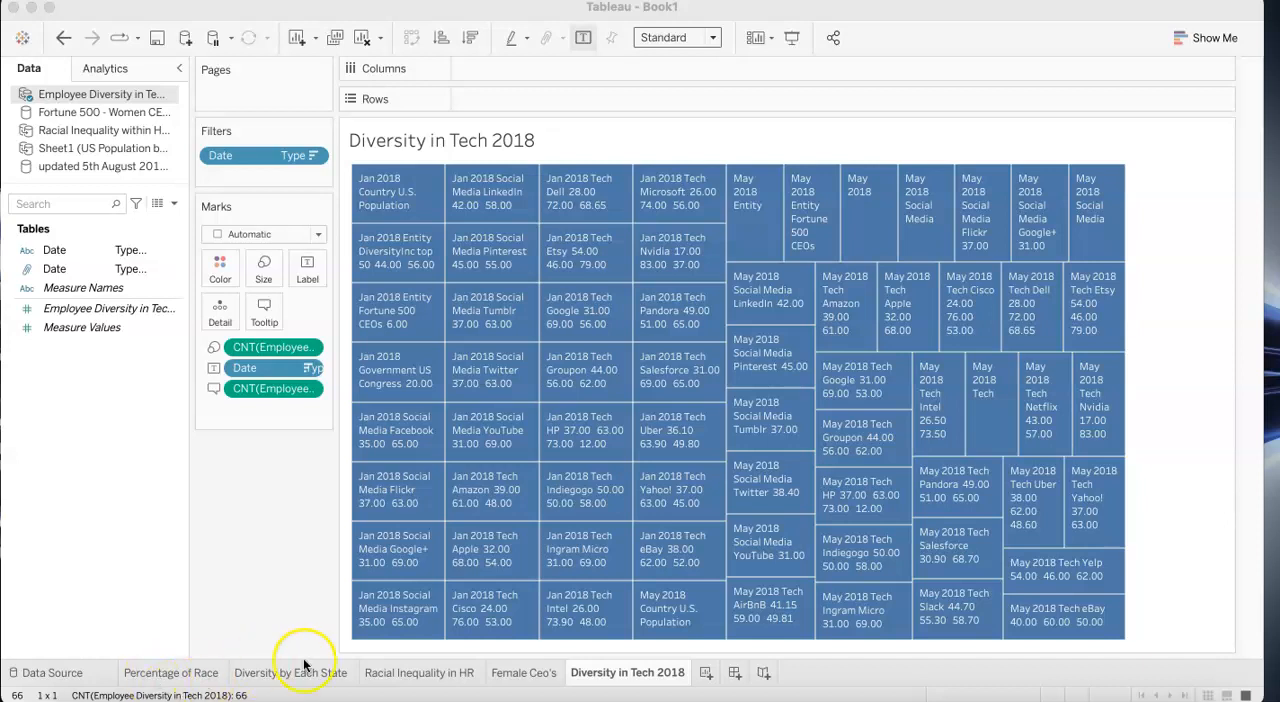
# - Revisit the Female Ceo's area chart and the Racial Inequality in HR pie chart
pyautogui.click(525, 674)
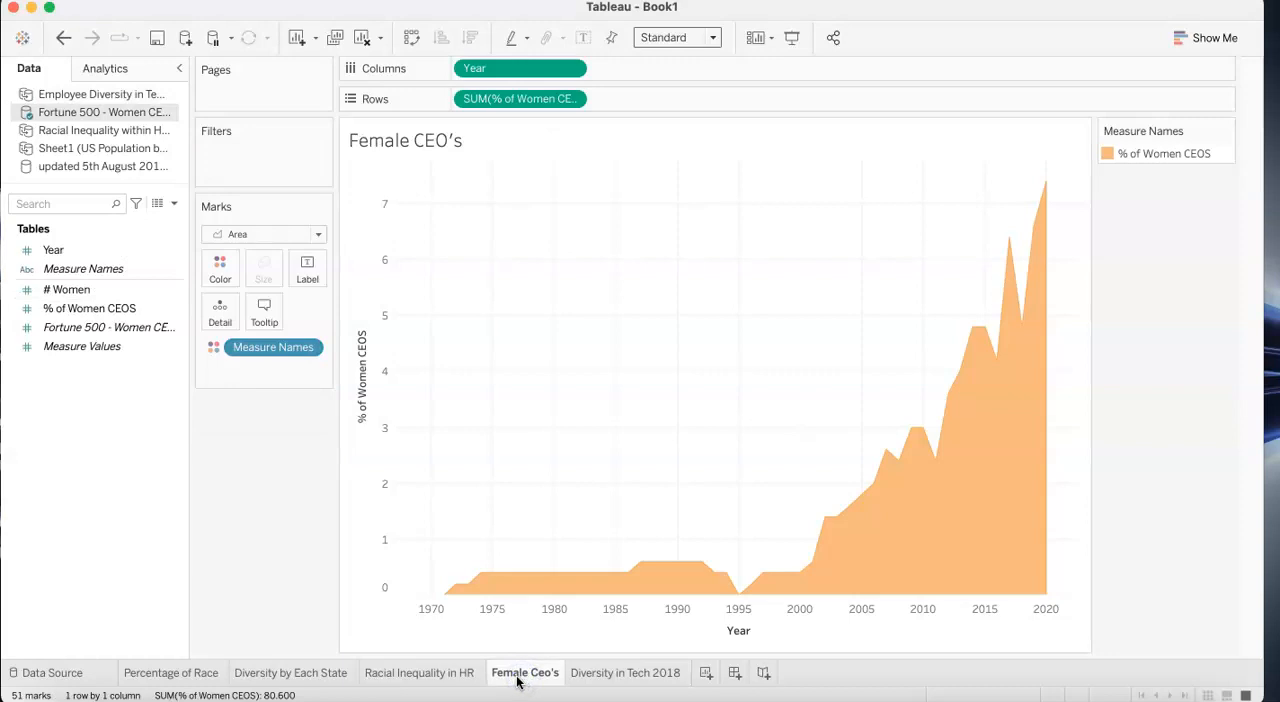
pyautogui.moveTo(466, 666)
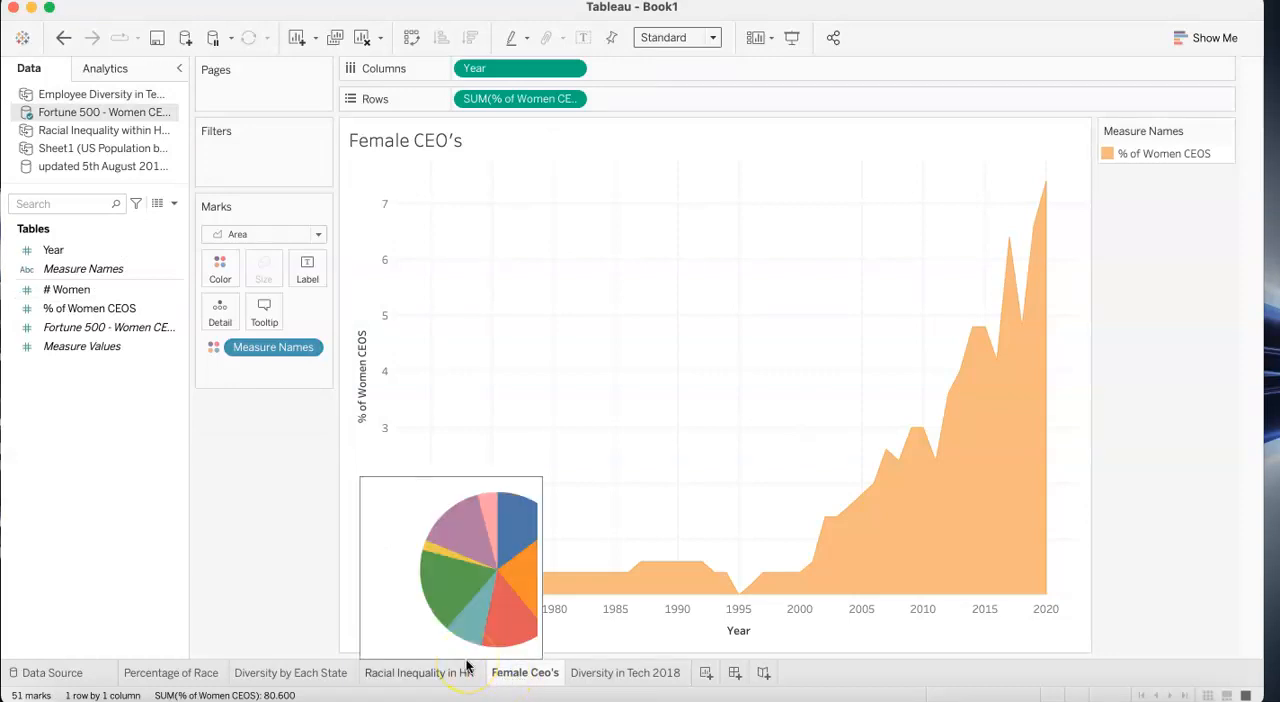
pyautogui.click(432, 673)
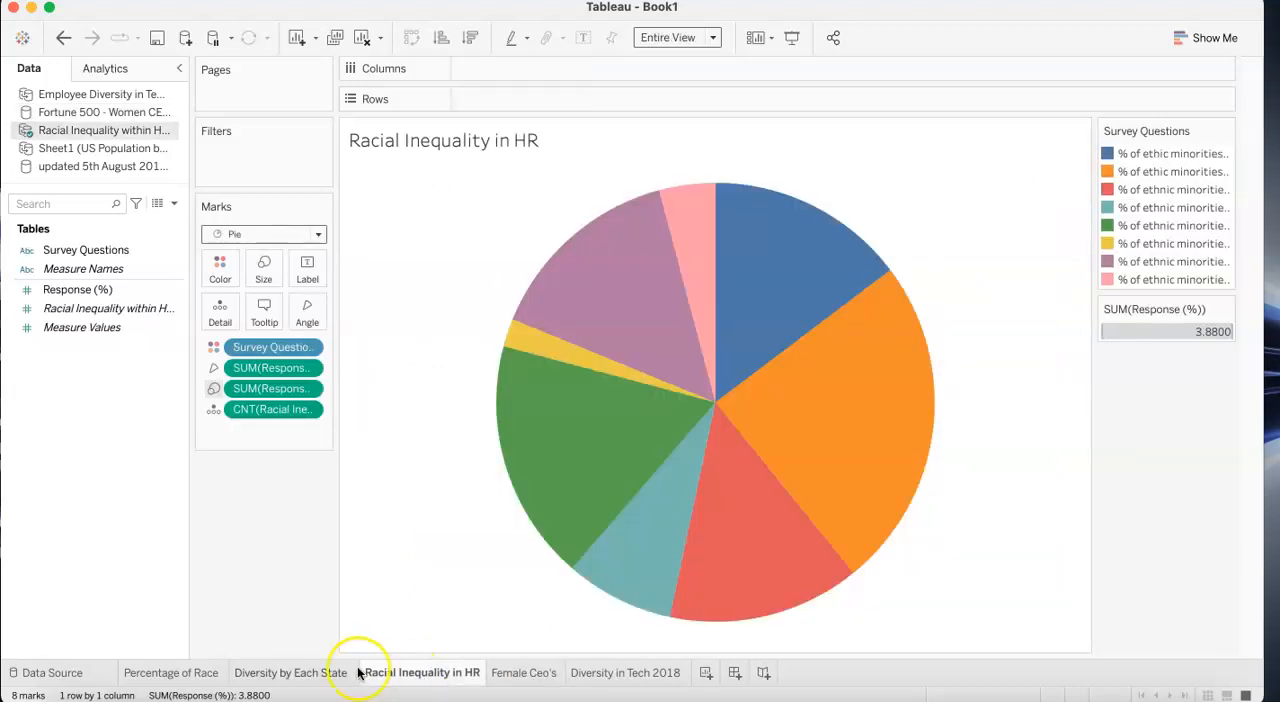
# - Reopen the Diversity by Each State map and inspect race averages for states including Idaho, Kansas, South Dakota, Minnesota and Alaska
pyautogui.moveTo(358, 675)
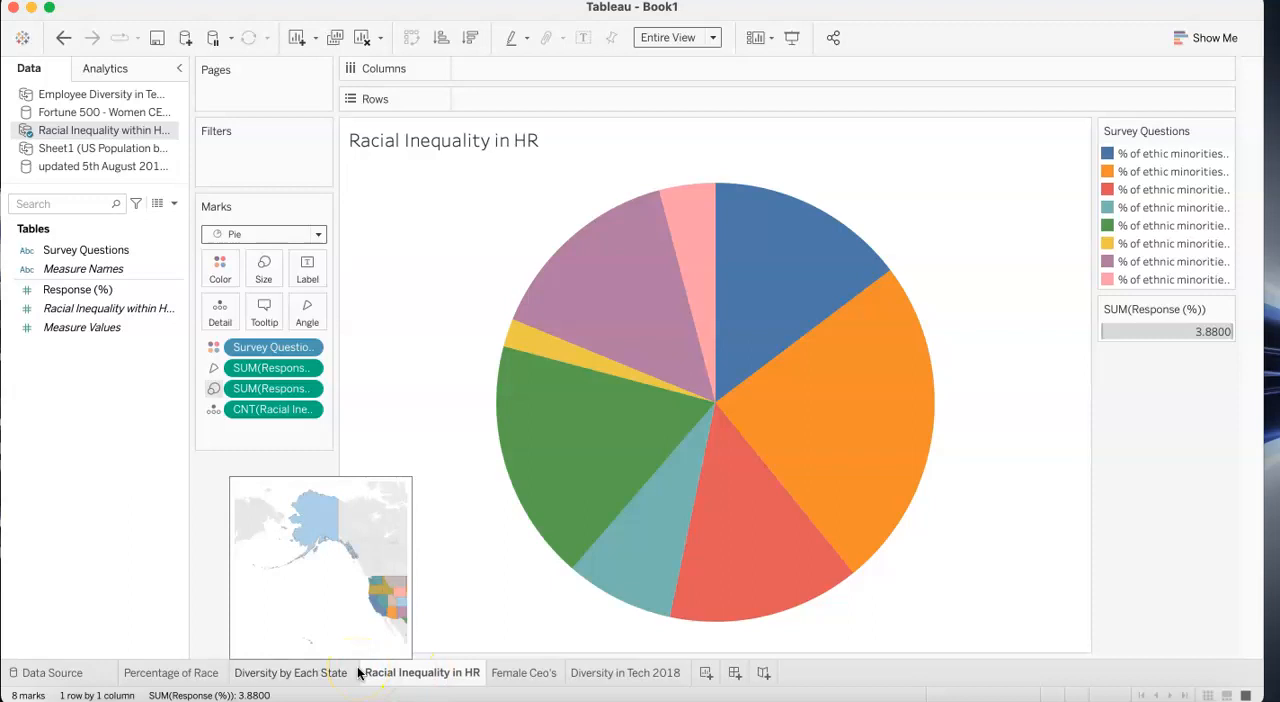
pyautogui.click(330, 672)
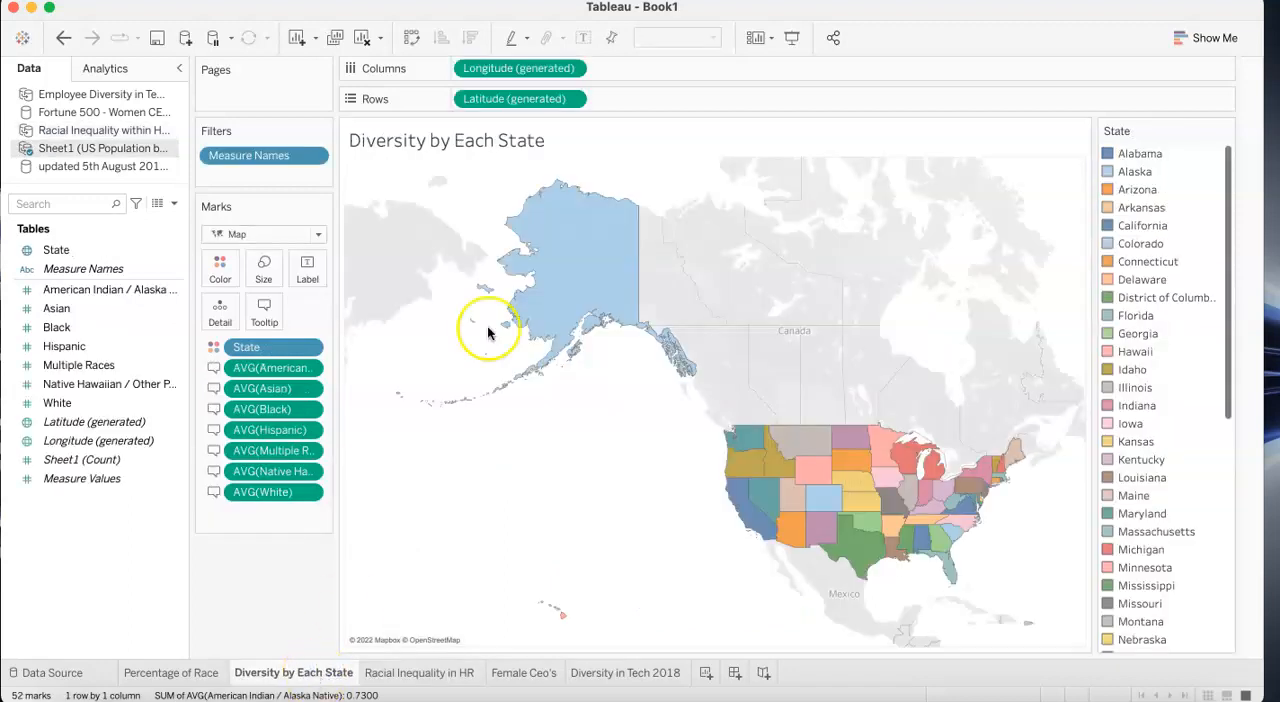
pyautogui.moveTo(550, 270)
pyautogui.moveTo(748, 468)
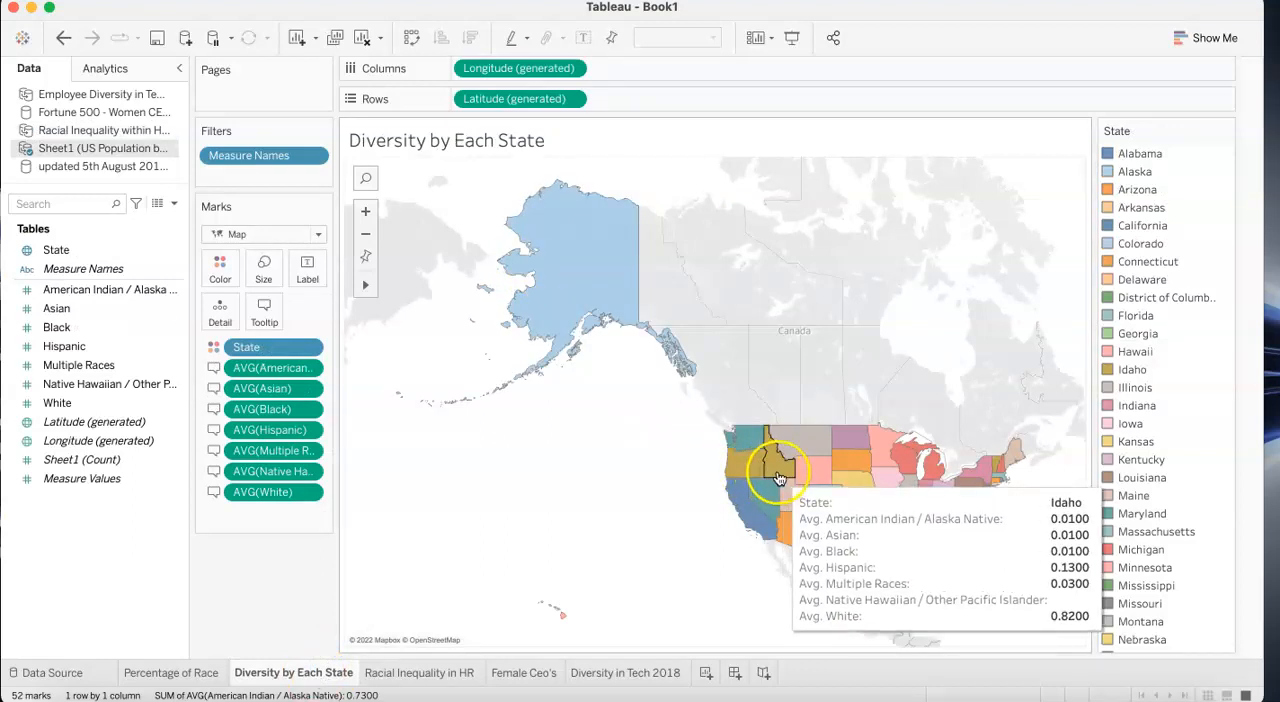
pyautogui.click(851, 508)
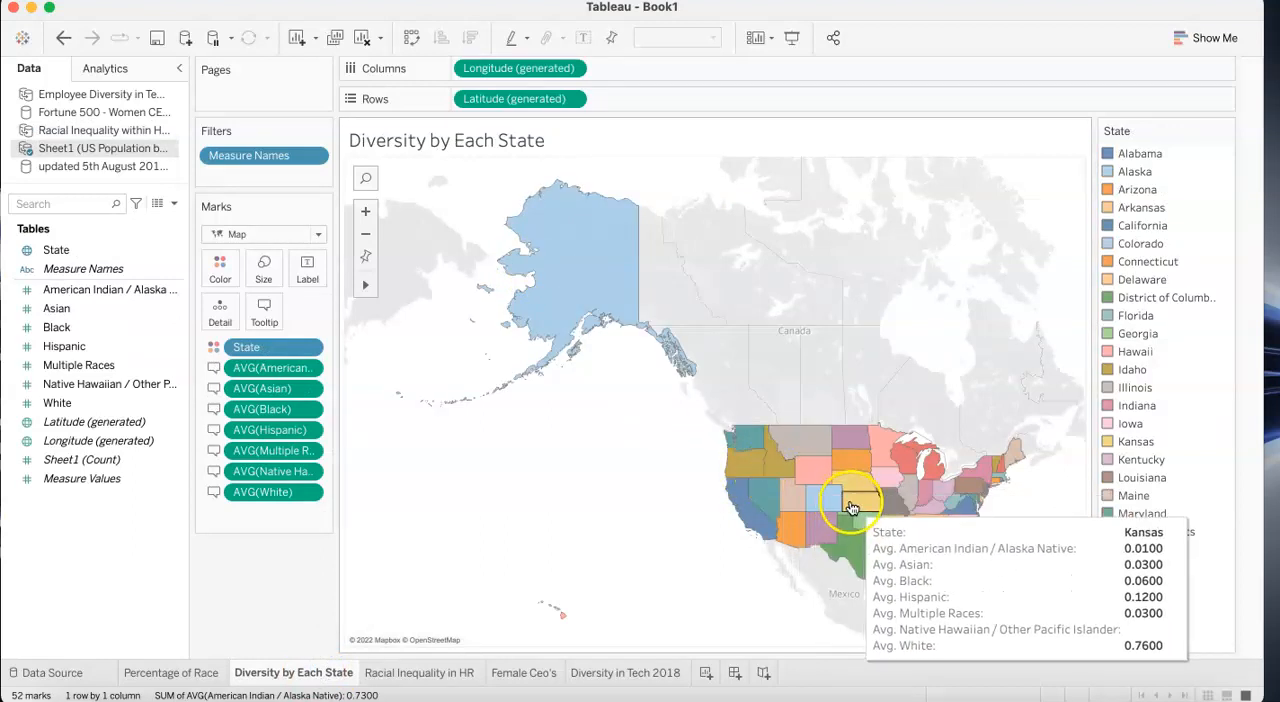
pyautogui.moveTo(851, 488)
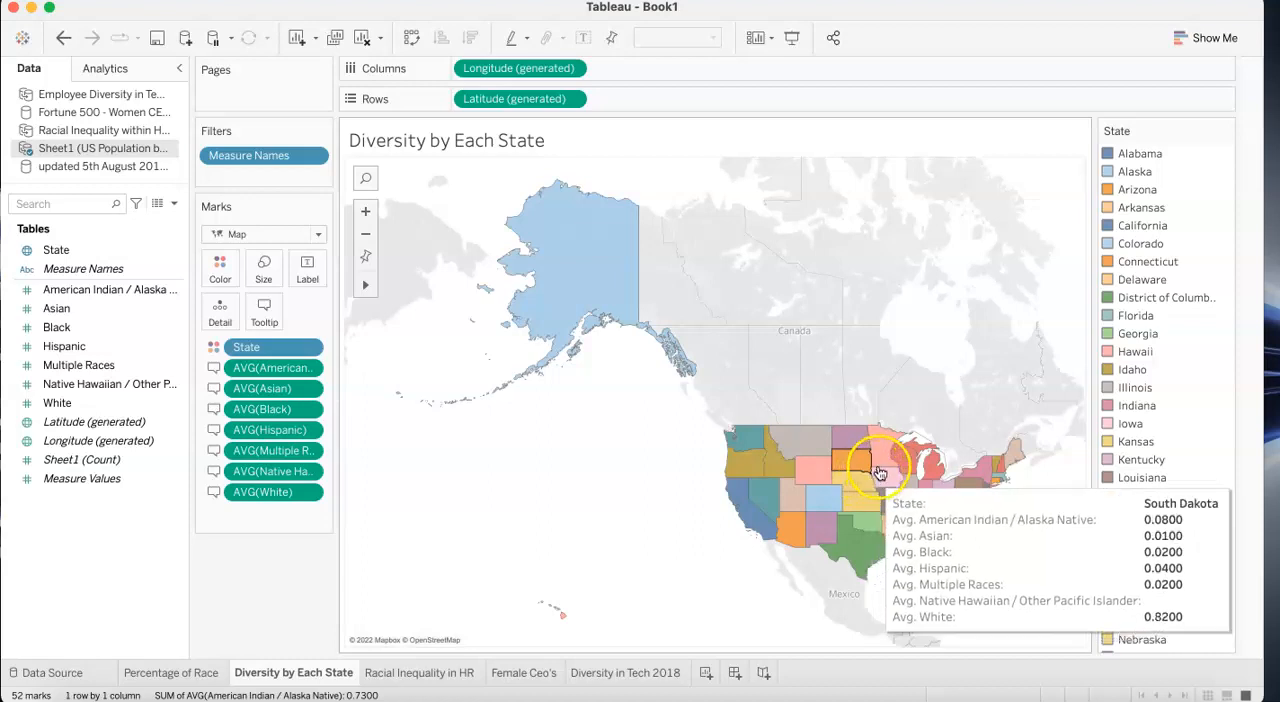
pyautogui.click(884, 467)
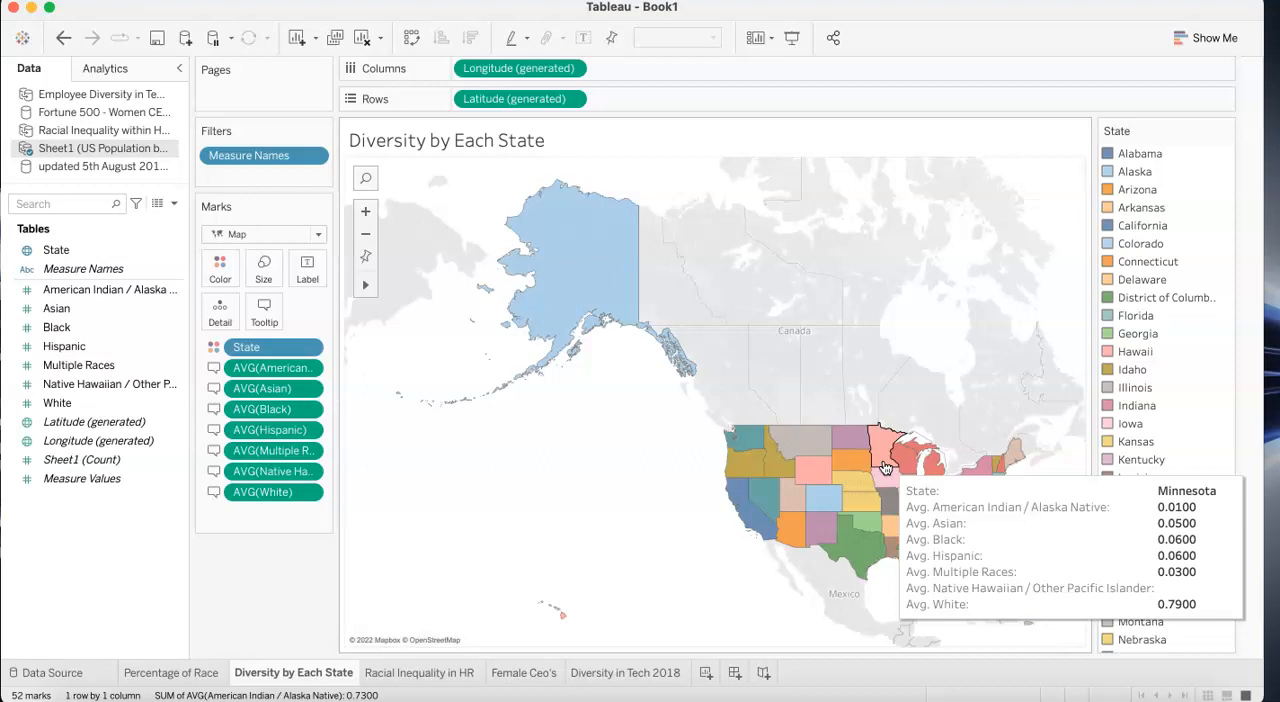
pyautogui.moveTo(580, 294)
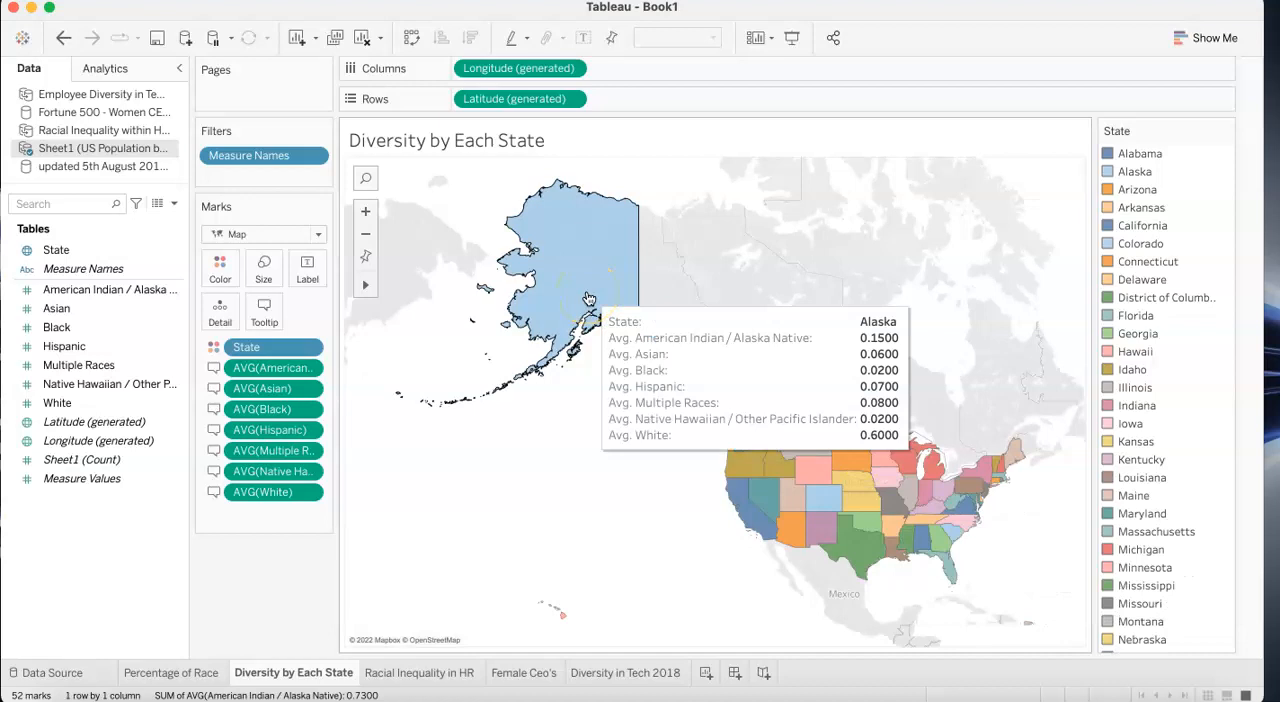
pyautogui.moveTo(813, 526)
pyautogui.moveTo(866, 514)
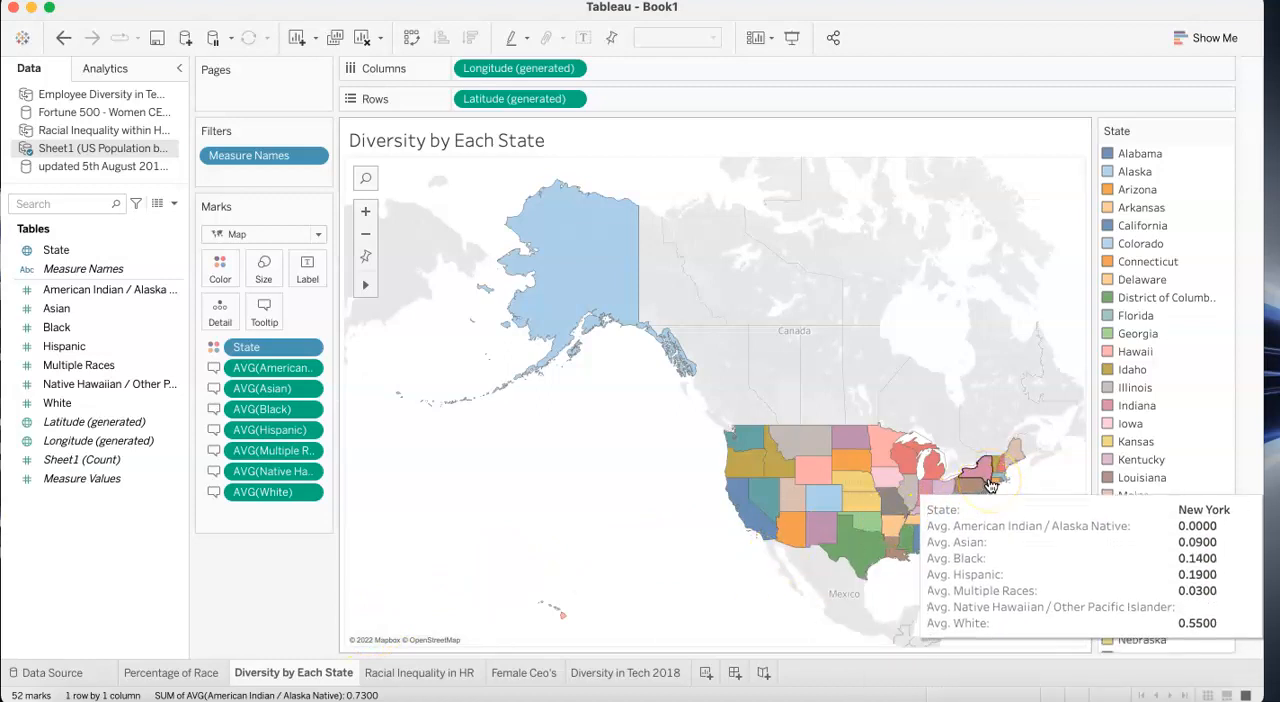
# - Return to the Racial Inequality in HR worksheet and the Diversity in Tech 2018 treemap for another look
pyautogui.click(423, 677)
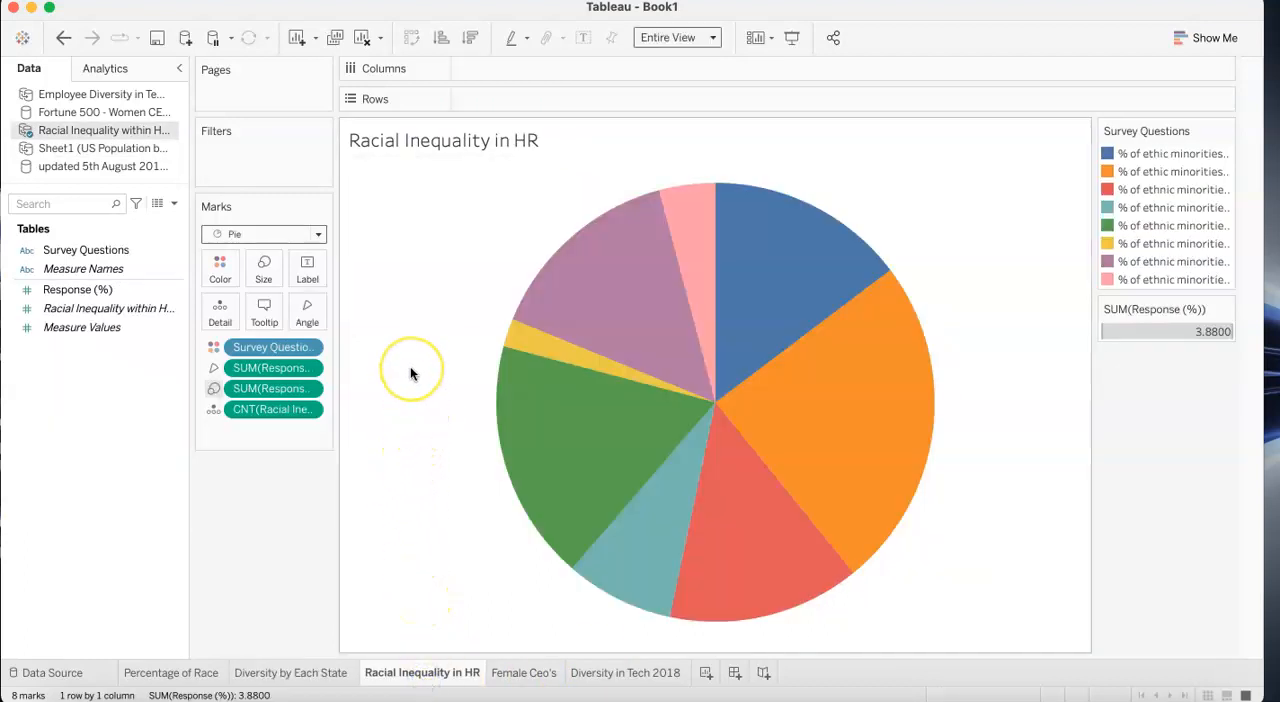
pyautogui.click(610, 676)
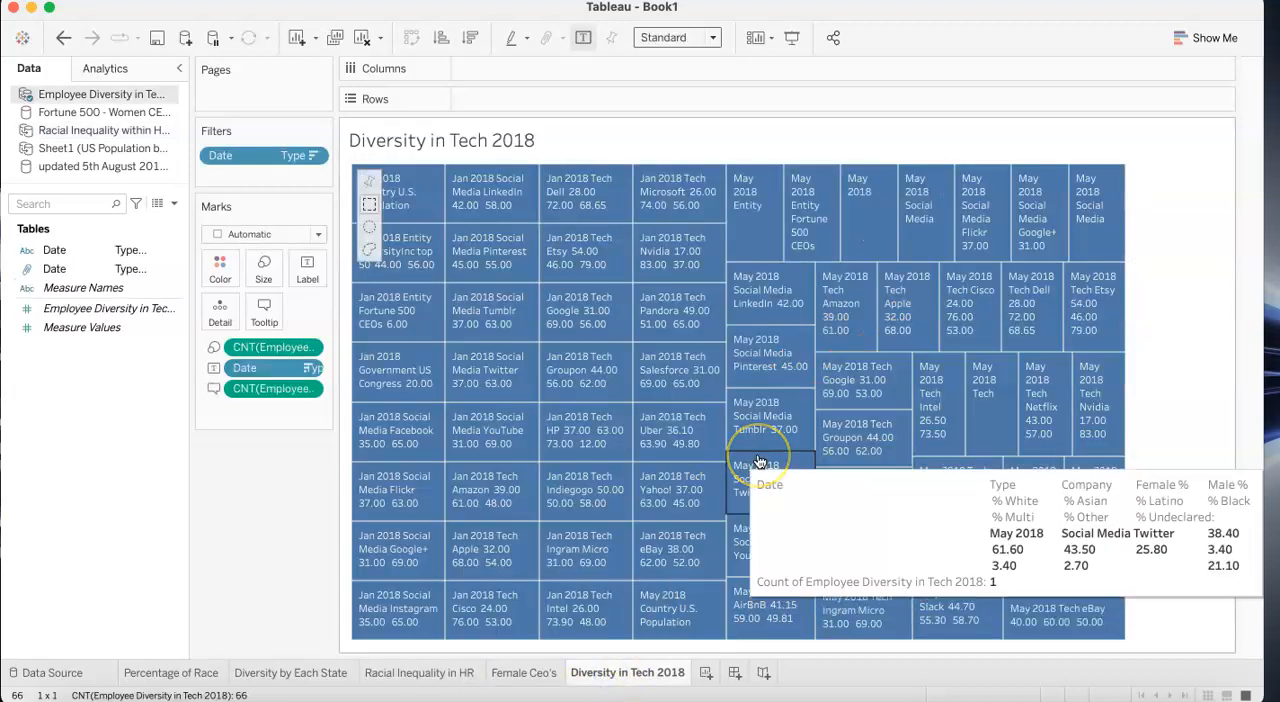